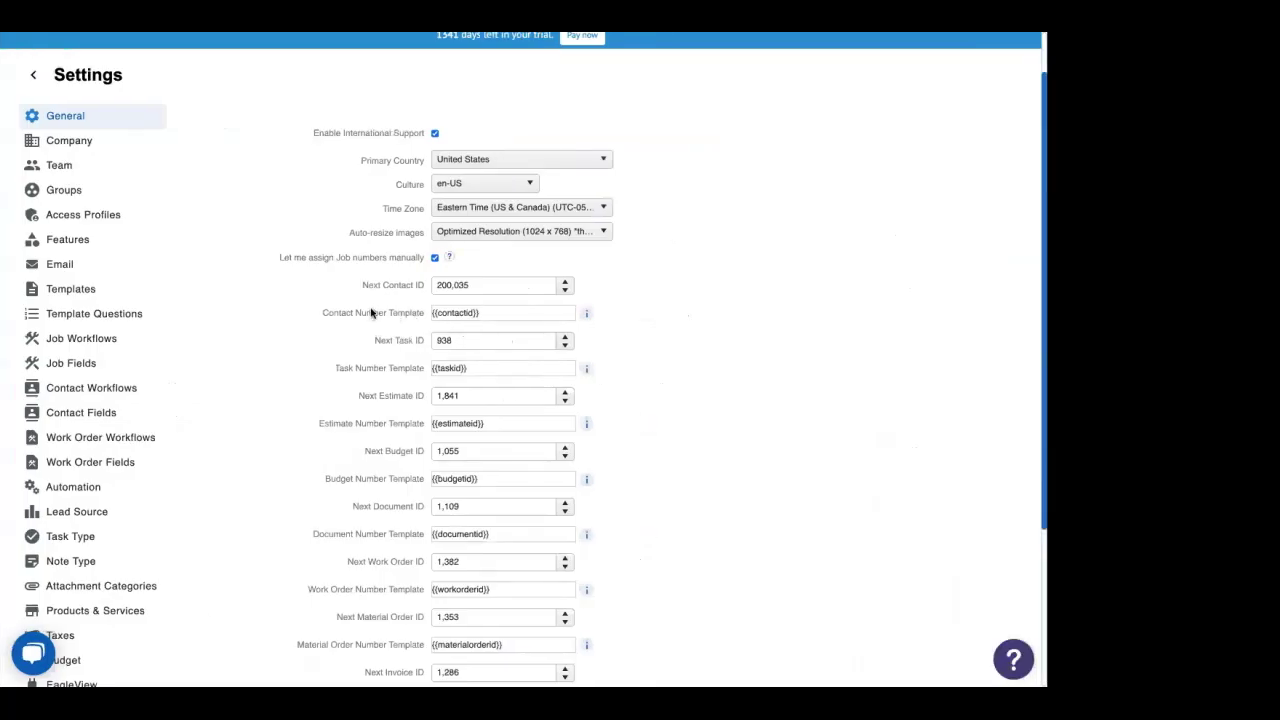
# Scroll back to the top of the General Settings page
pyautogui.scroll(2, 371, 313)
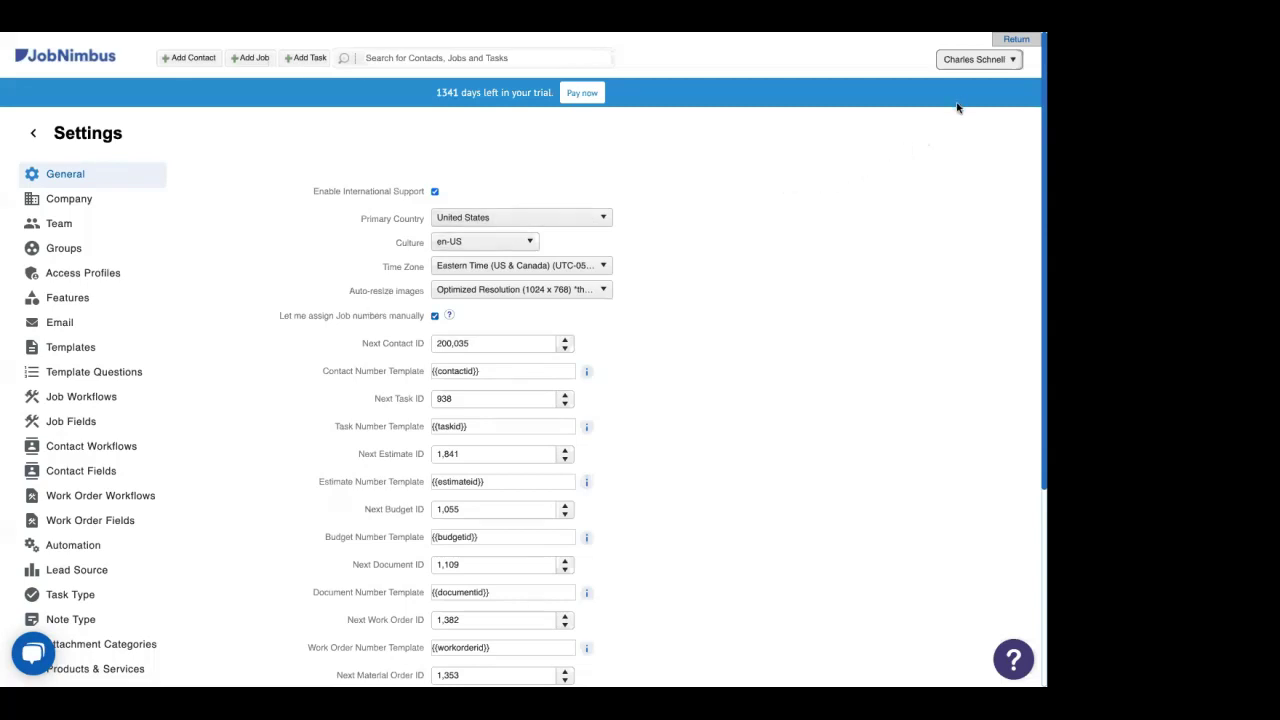
# Go to Settings from the account menu and open the Products & Services page
pyautogui.click(967, 62)
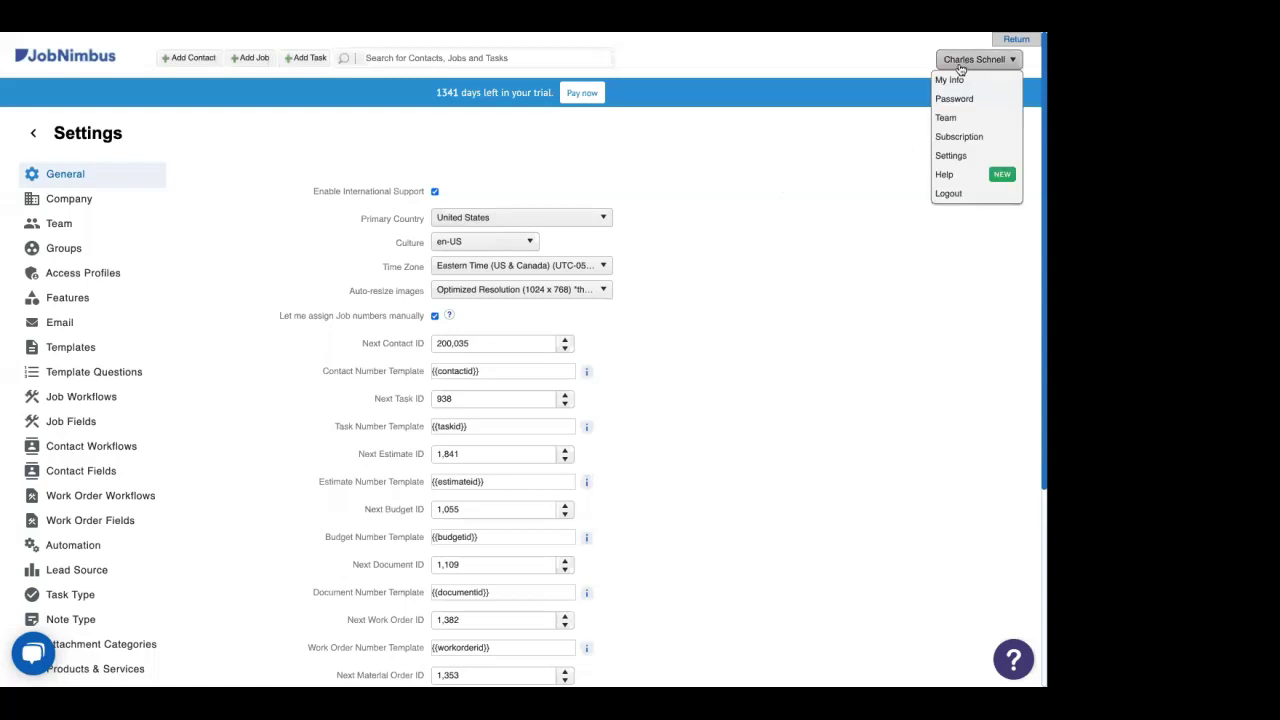
pyautogui.click(952, 157)
pyautogui.scroll(-1, 160, 260)
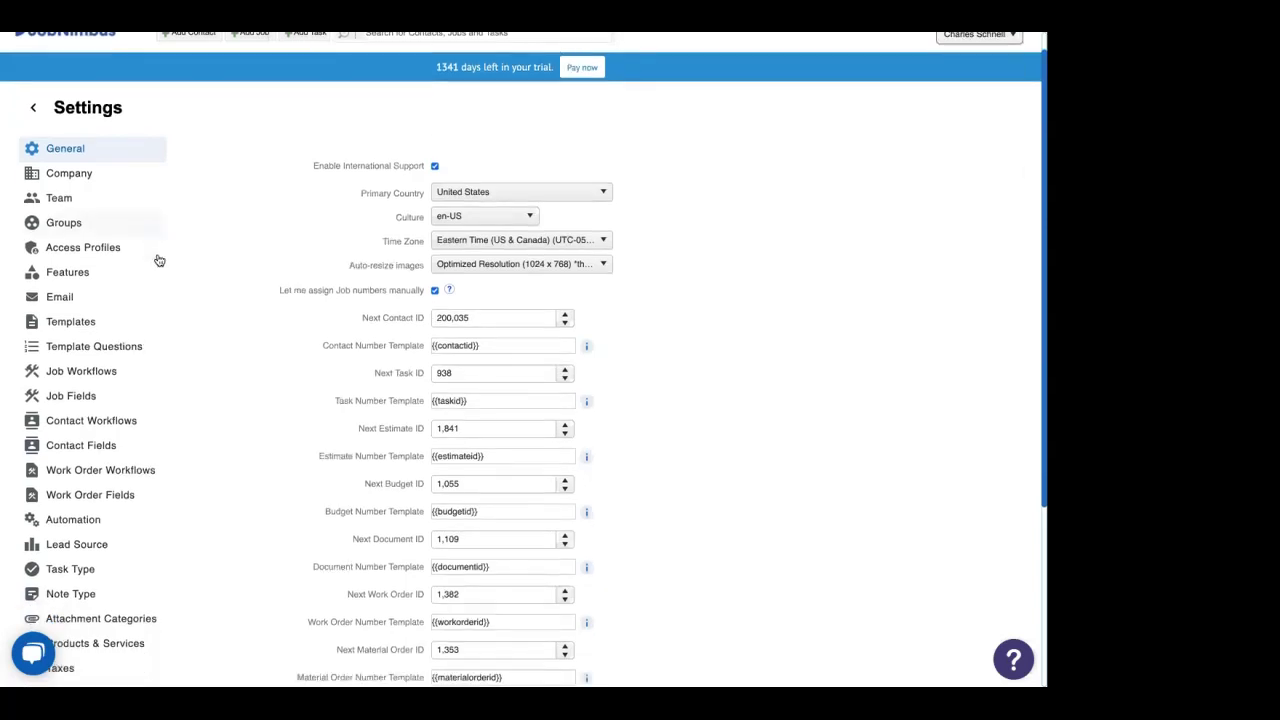
pyautogui.scroll(1, 220, 224)
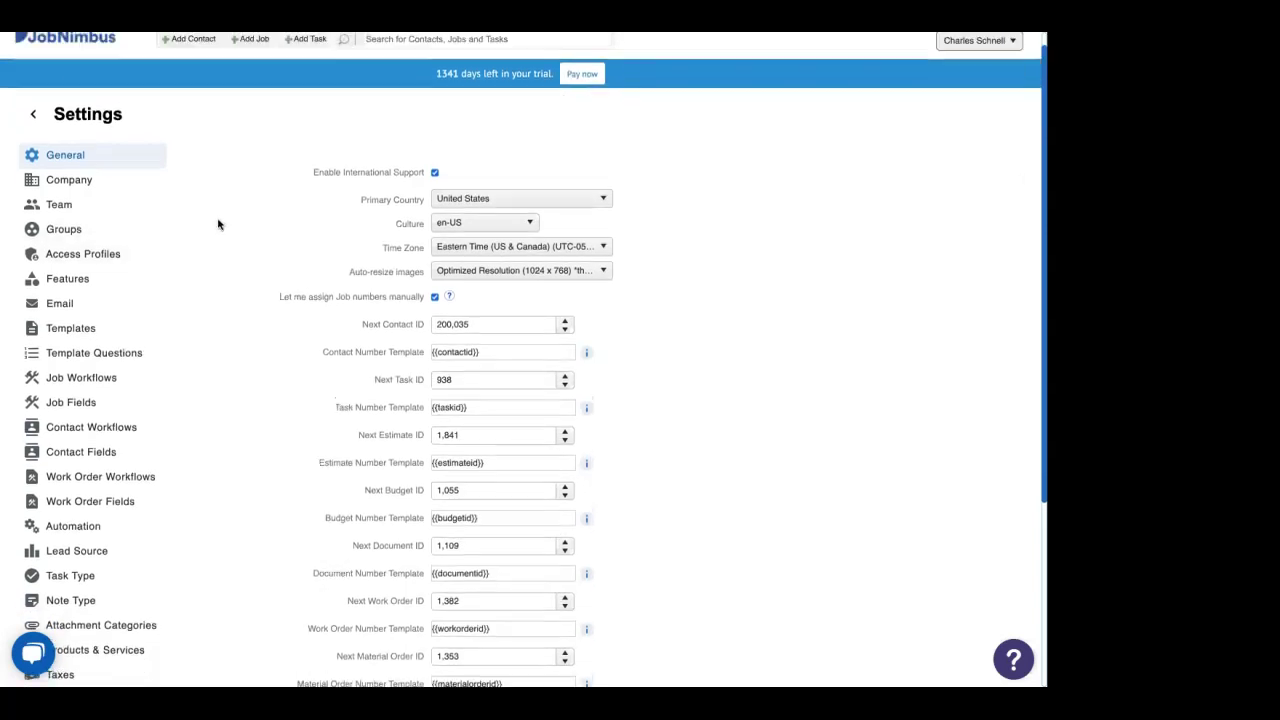
pyautogui.scroll(-1, 220, 224)
pyautogui.scroll(-5, 220, 224)
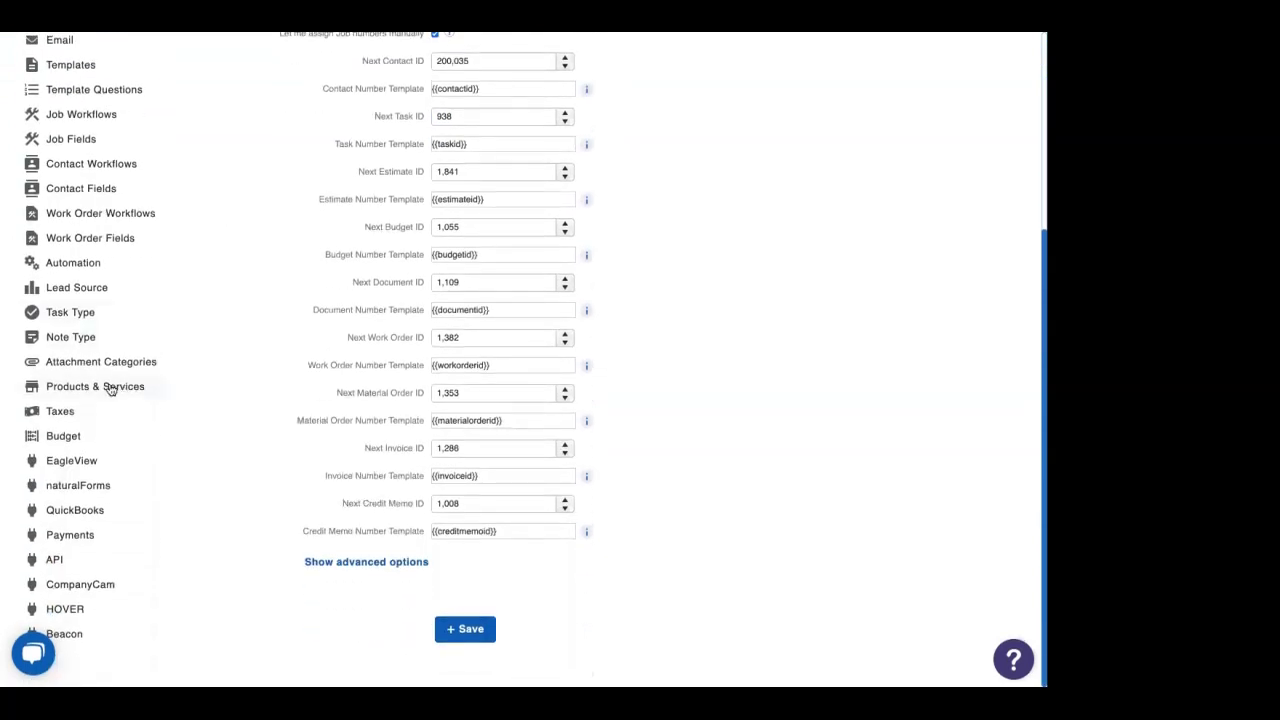
pyautogui.click(110, 389)
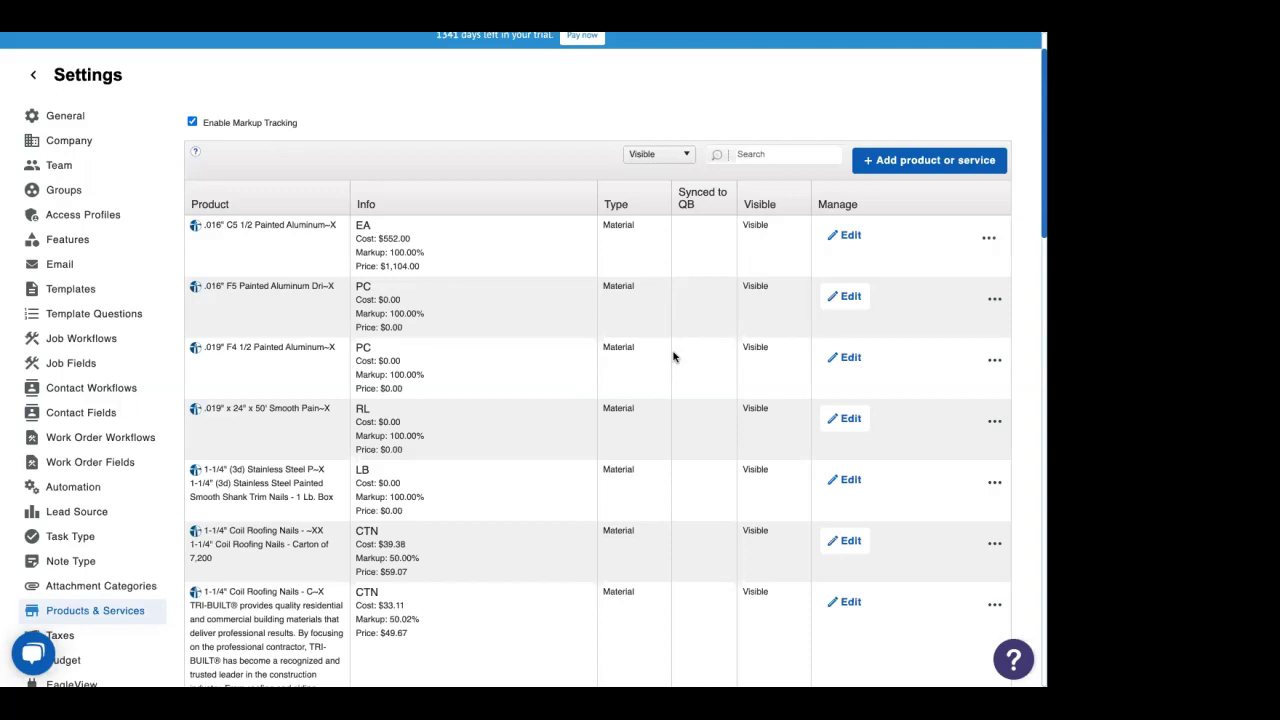
# Start a new product named 'Shingles' and choose its item type
pyautogui.click(927, 163)
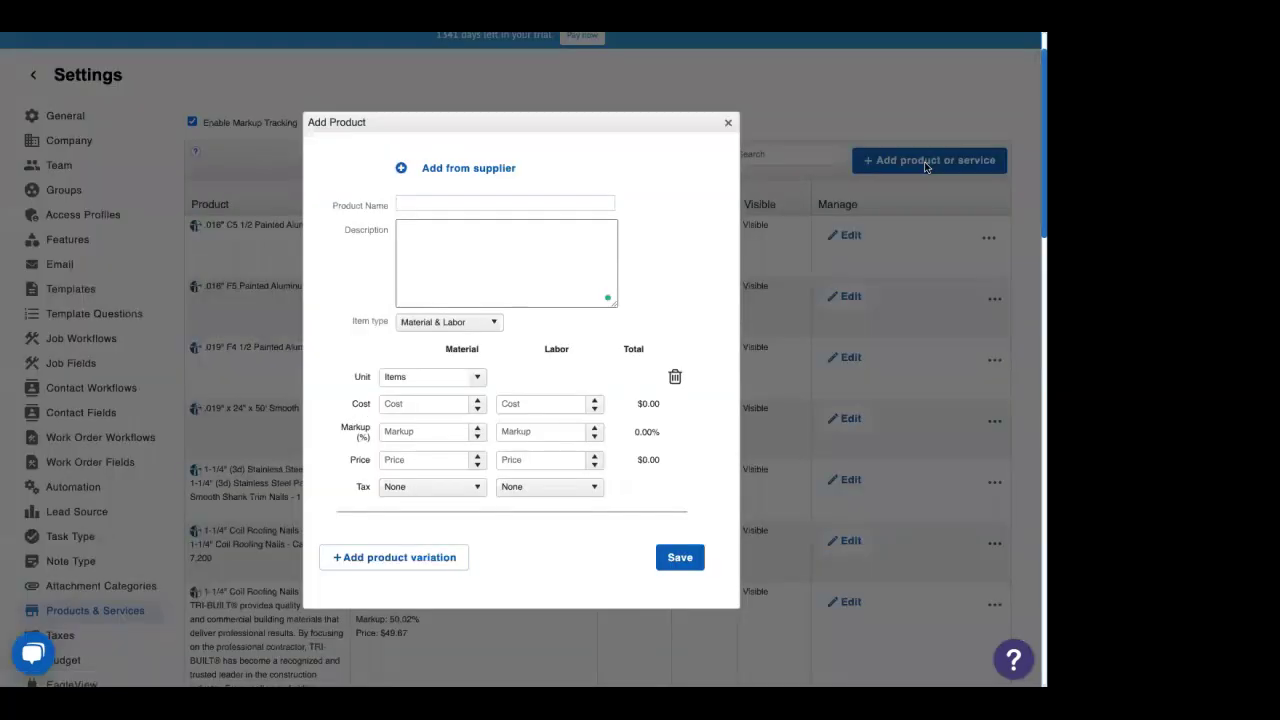
pyautogui.click(547, 204)
pyautogui.write('Shingles')
pyautogui.click(516, 233)
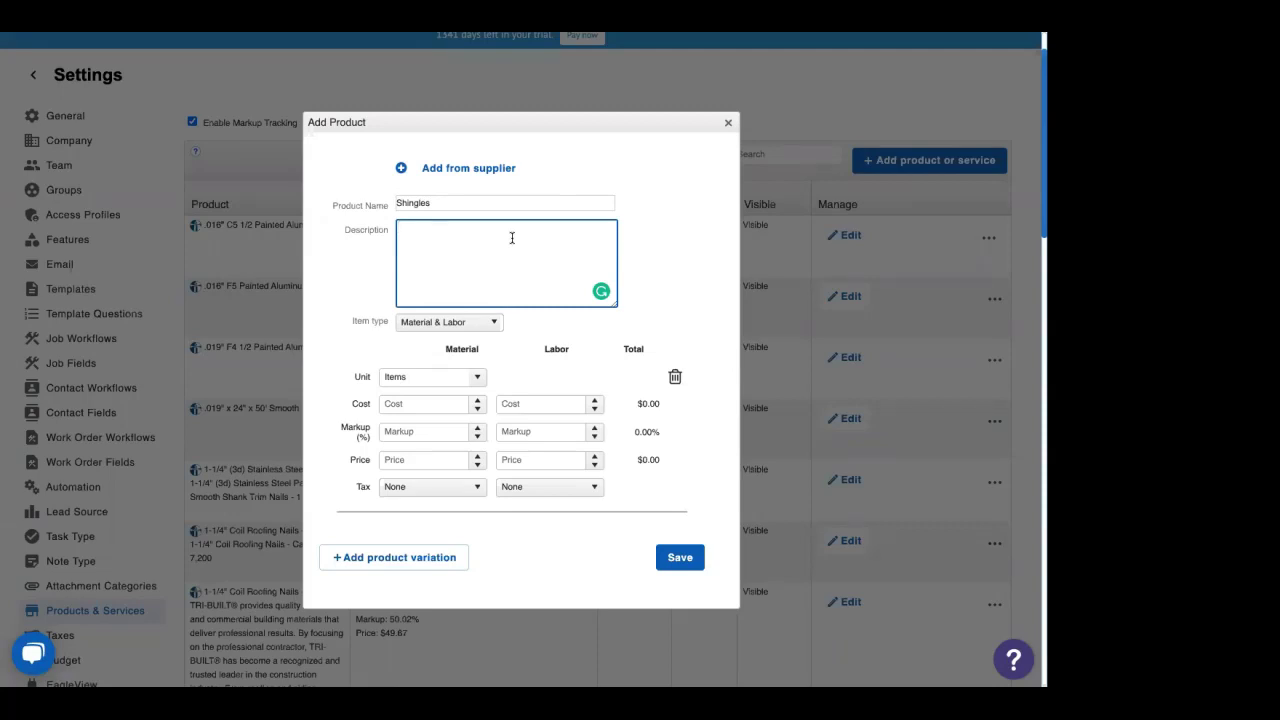
pyautogui.click(480, 322)
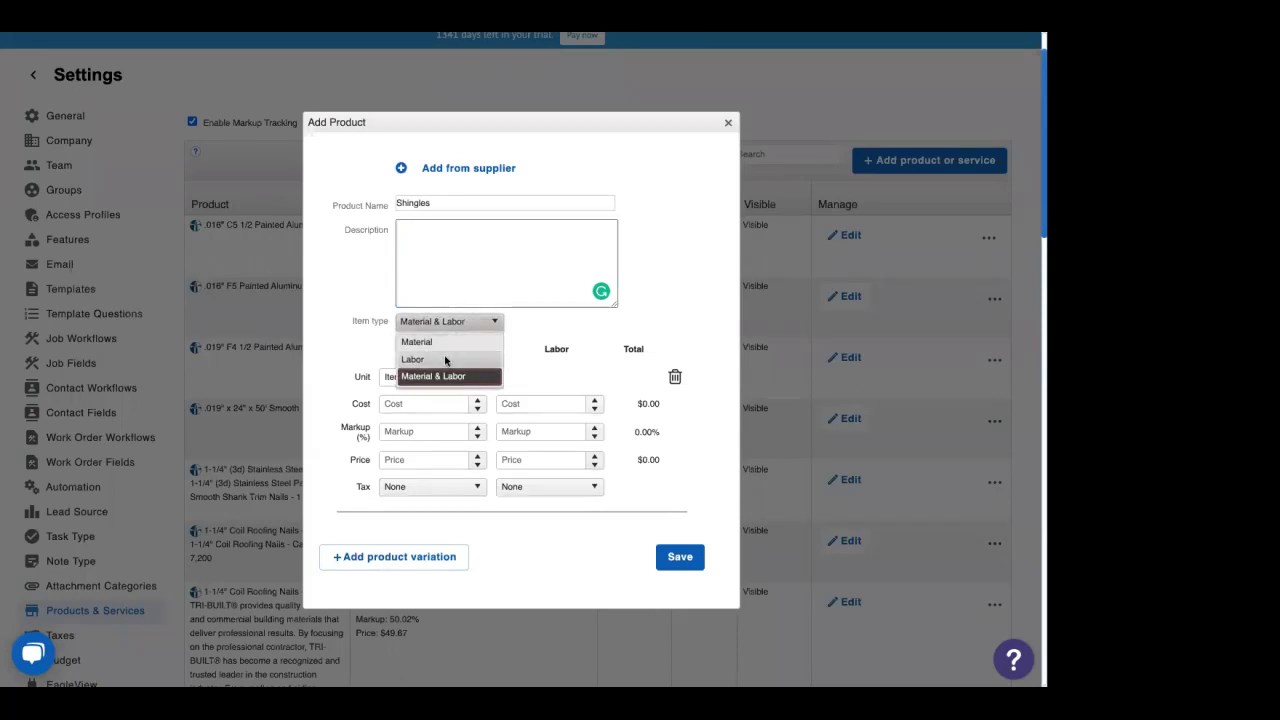
pyautogui.click(448, 378)
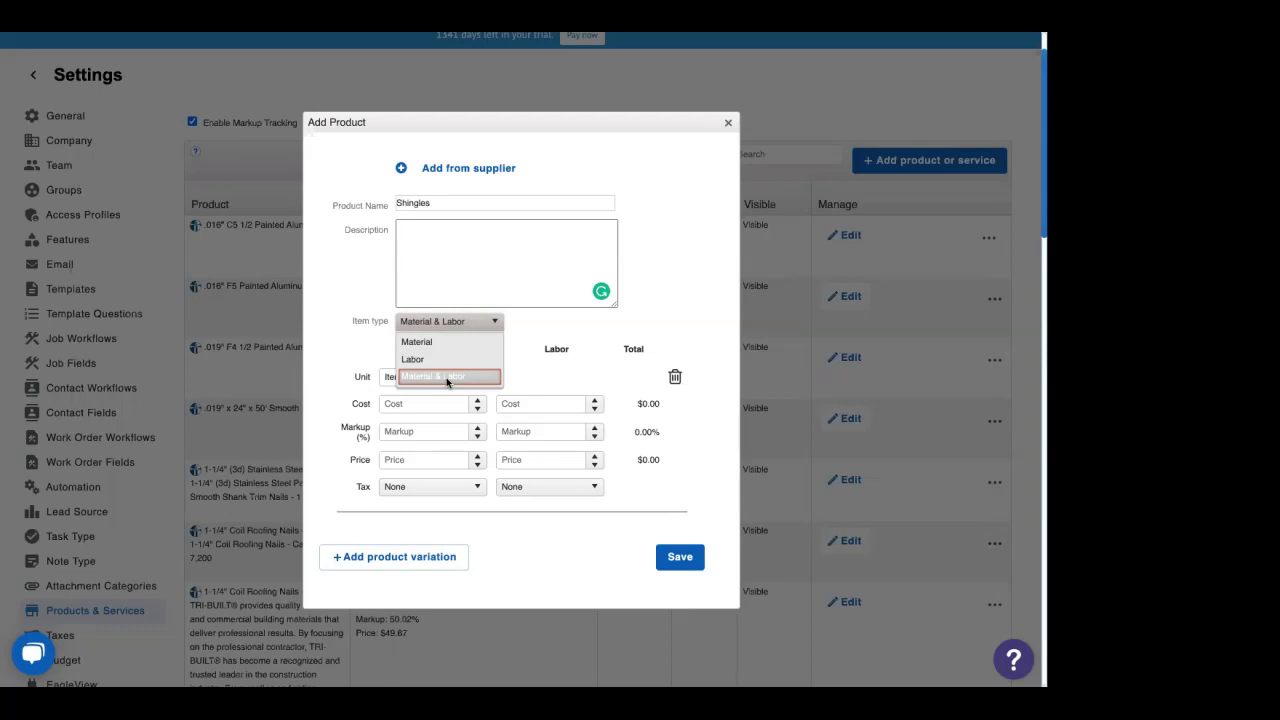
# Make Shingles a Material-only item with unit 'sq m', moving into Cost and Price
pyautogui.click(460, 343)
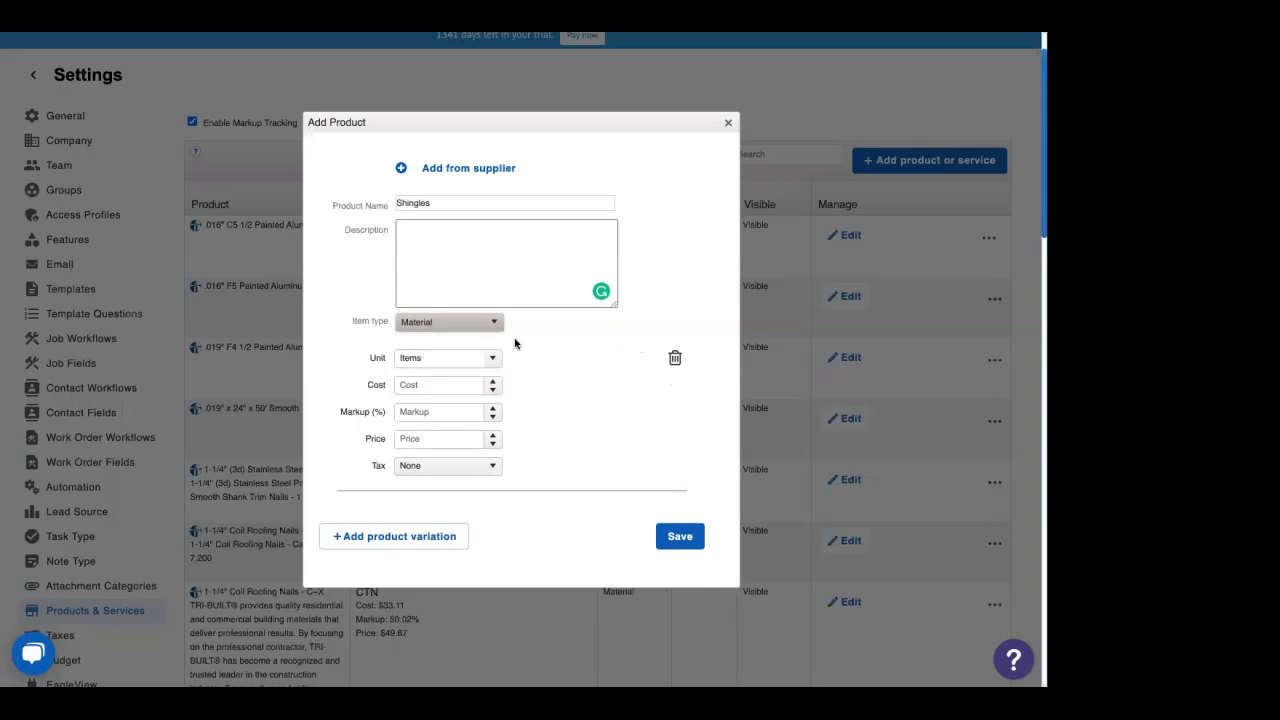
pyautogui.click(449, 358)
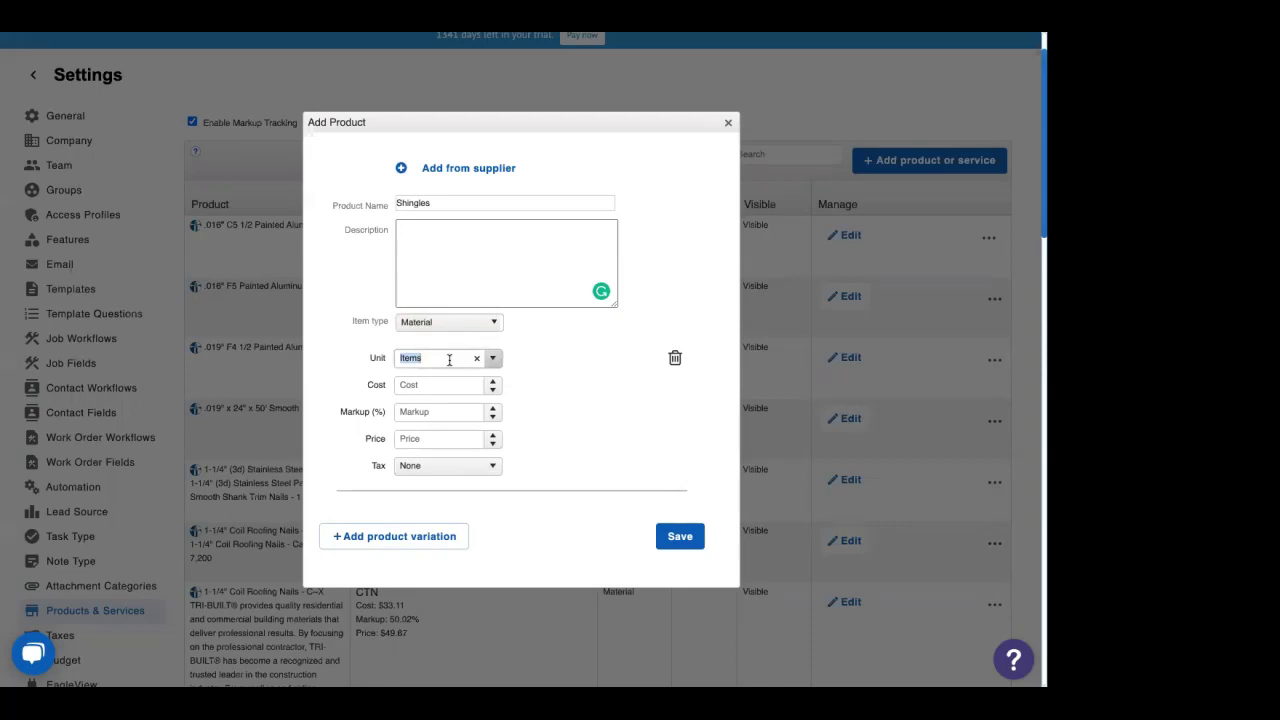
pyautogui.write('sq')
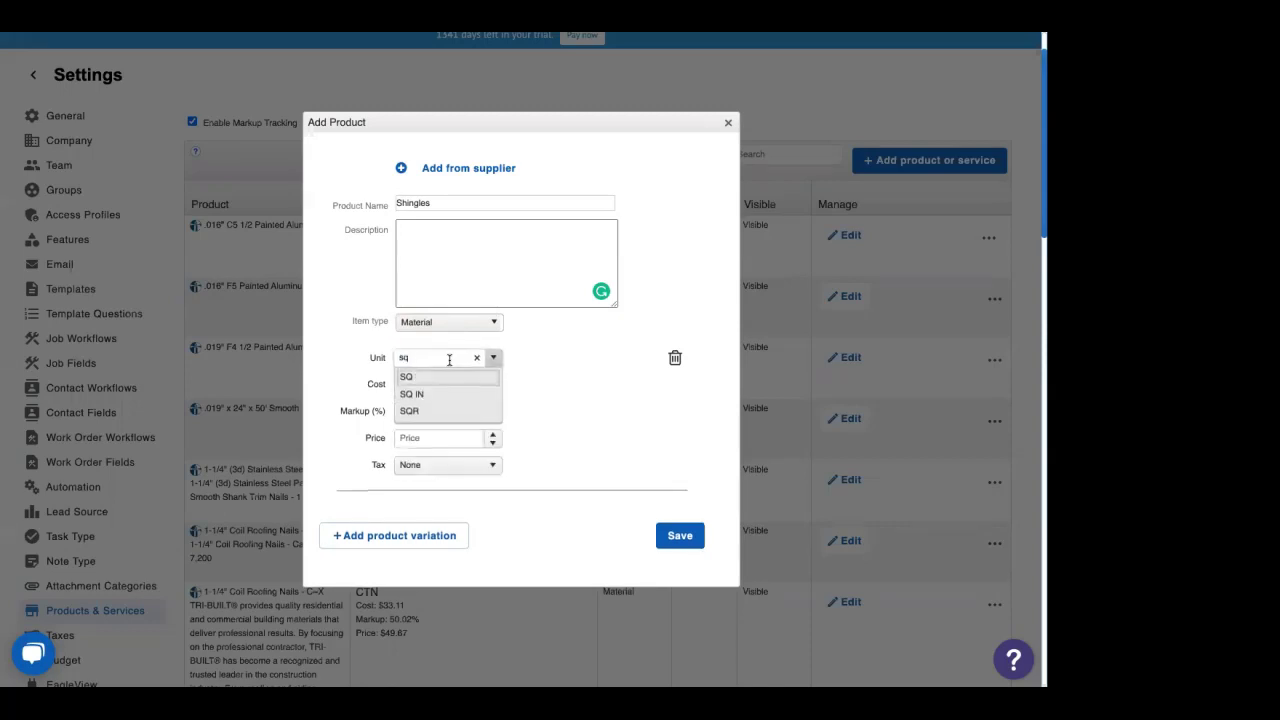
pyautogui.write(' m')
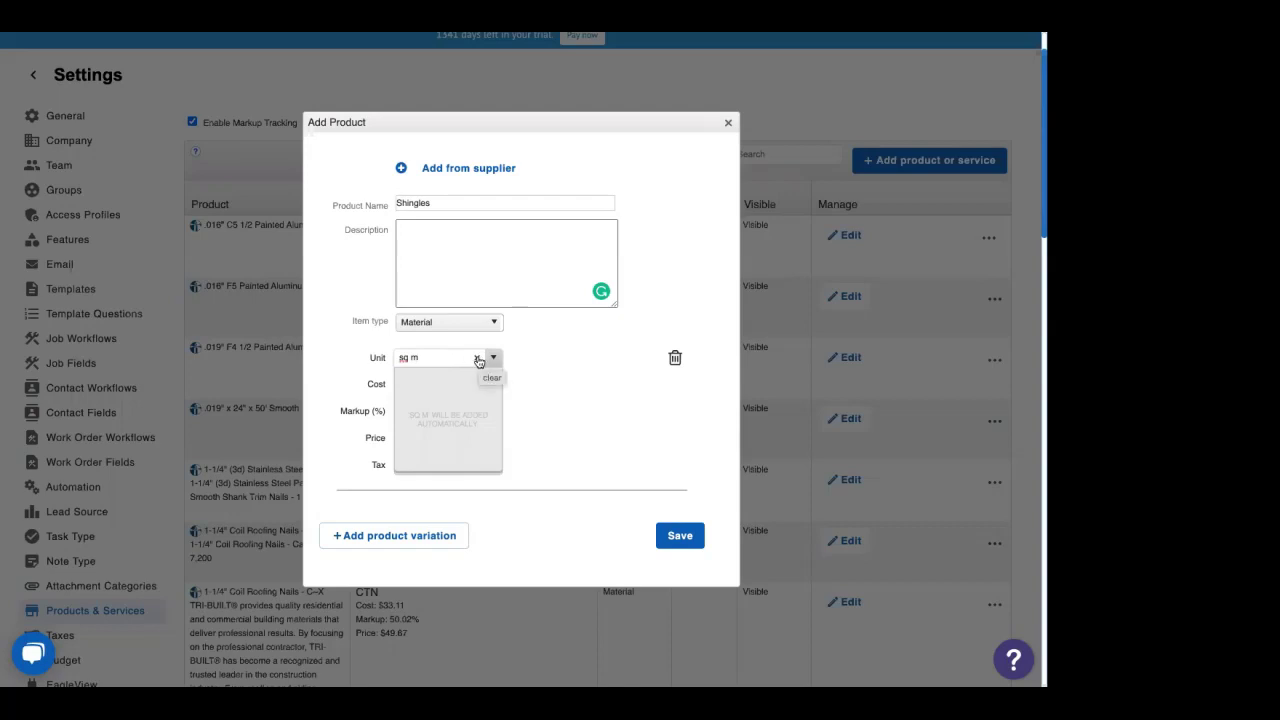
pyautogui.click(551, 363)
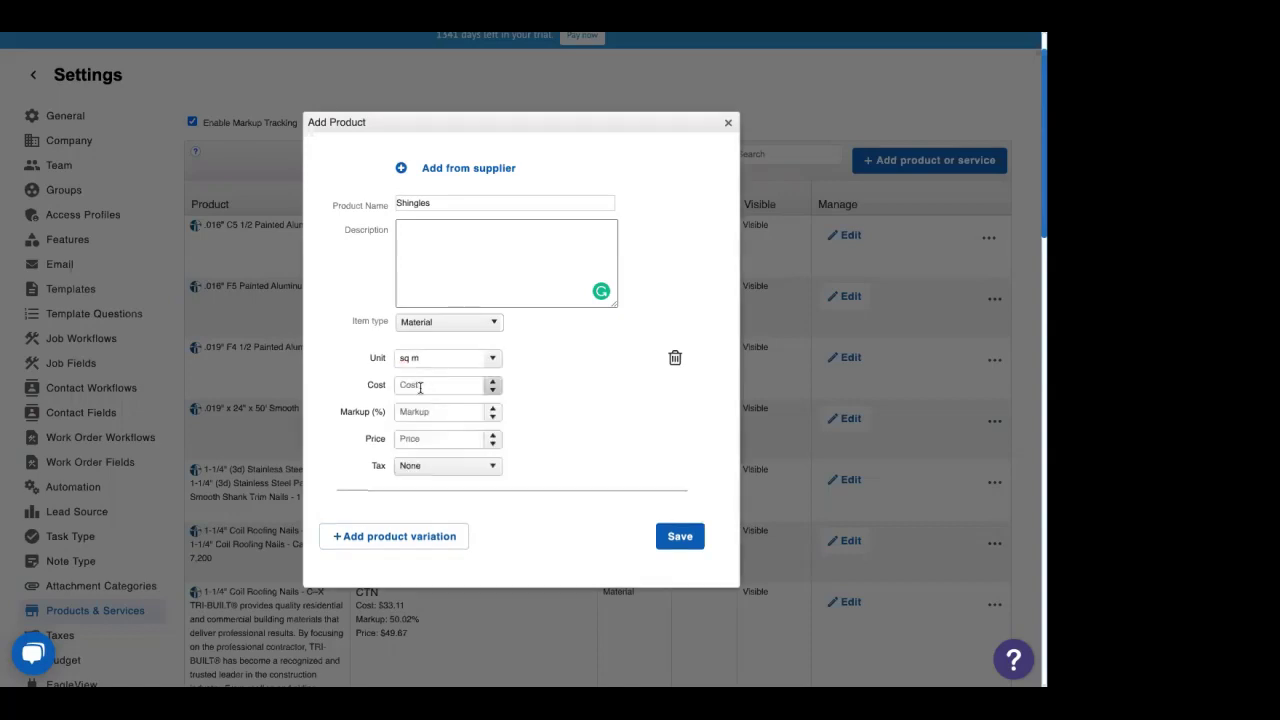
pyautogui.click(416, 385)
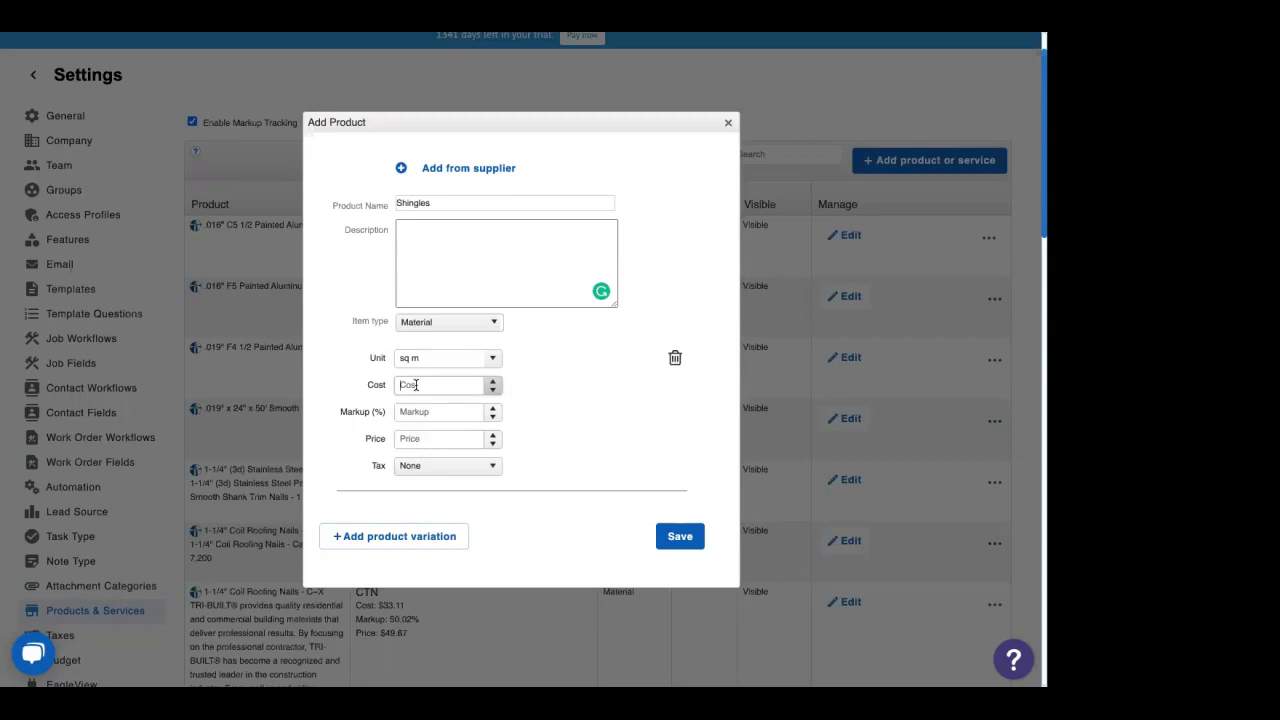
pyautogui.click(398, 441)
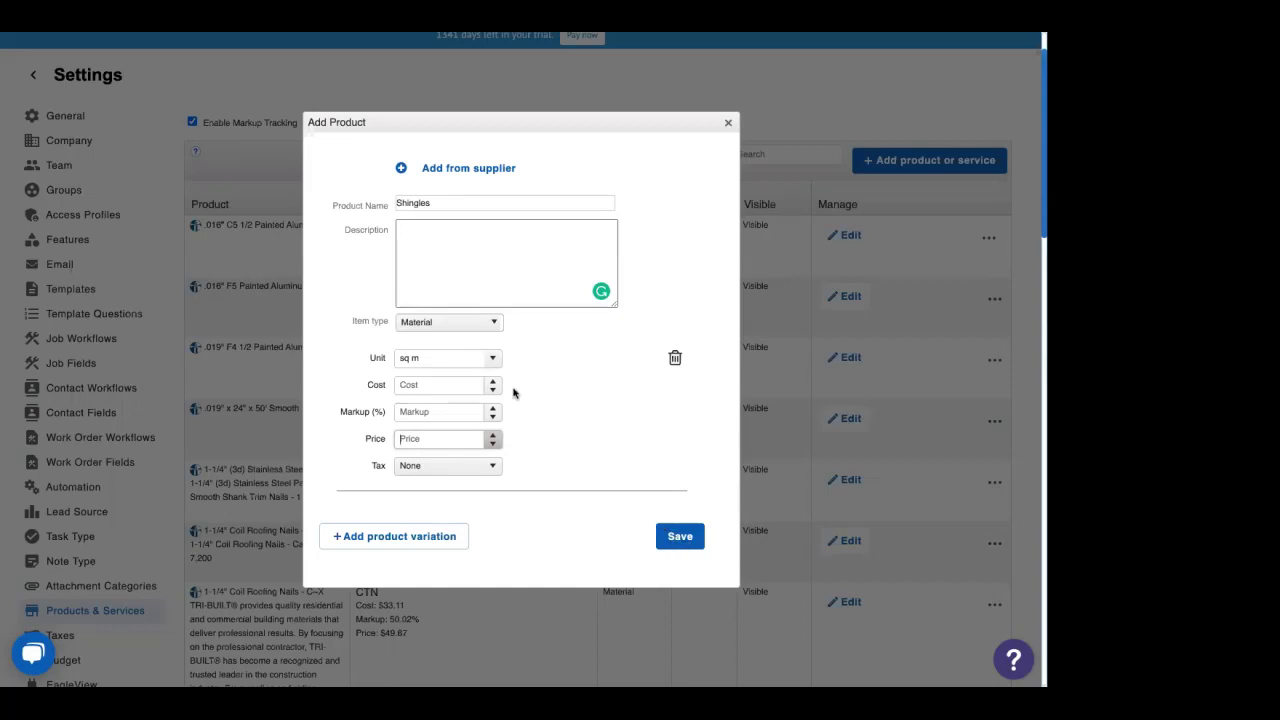
# Add a product variation, then close the Add Product form without saving
pyautogui.click(414, 535)
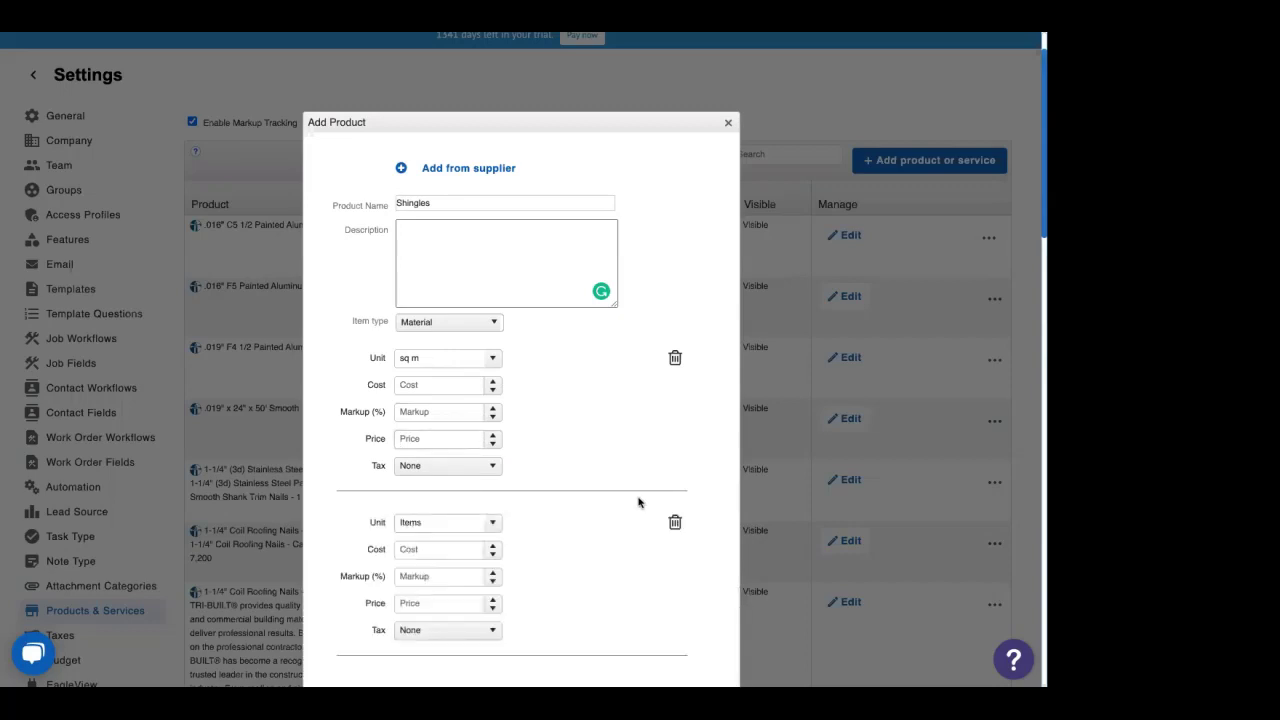
pyautogui.scroll(-1, 638, 500)
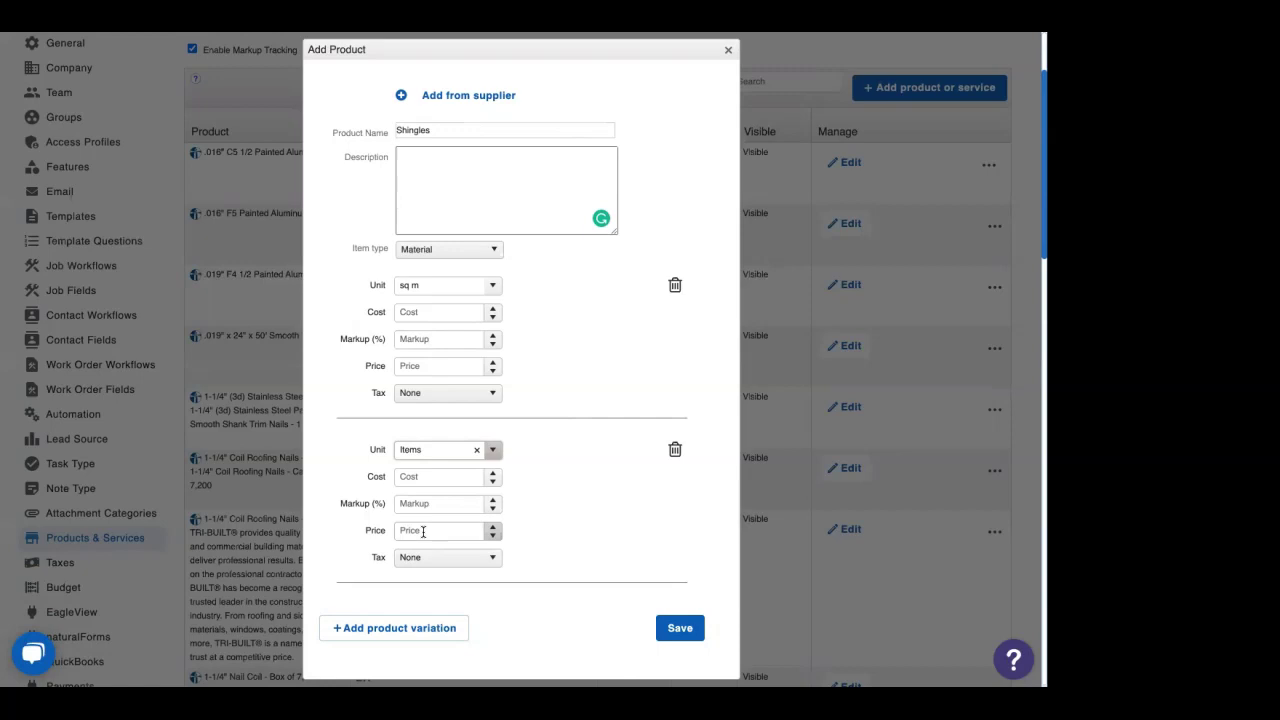
pyautogui.scroll(1, 646, 337)
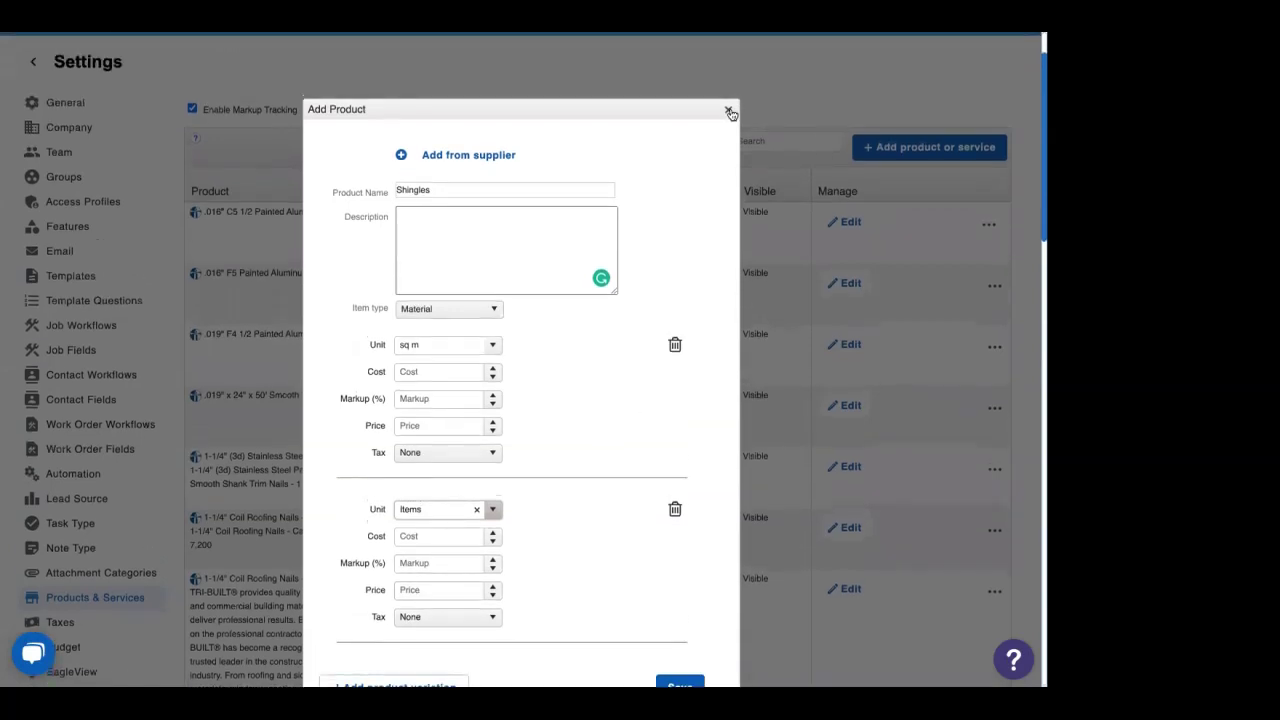
pyautogui.click(724, 113)
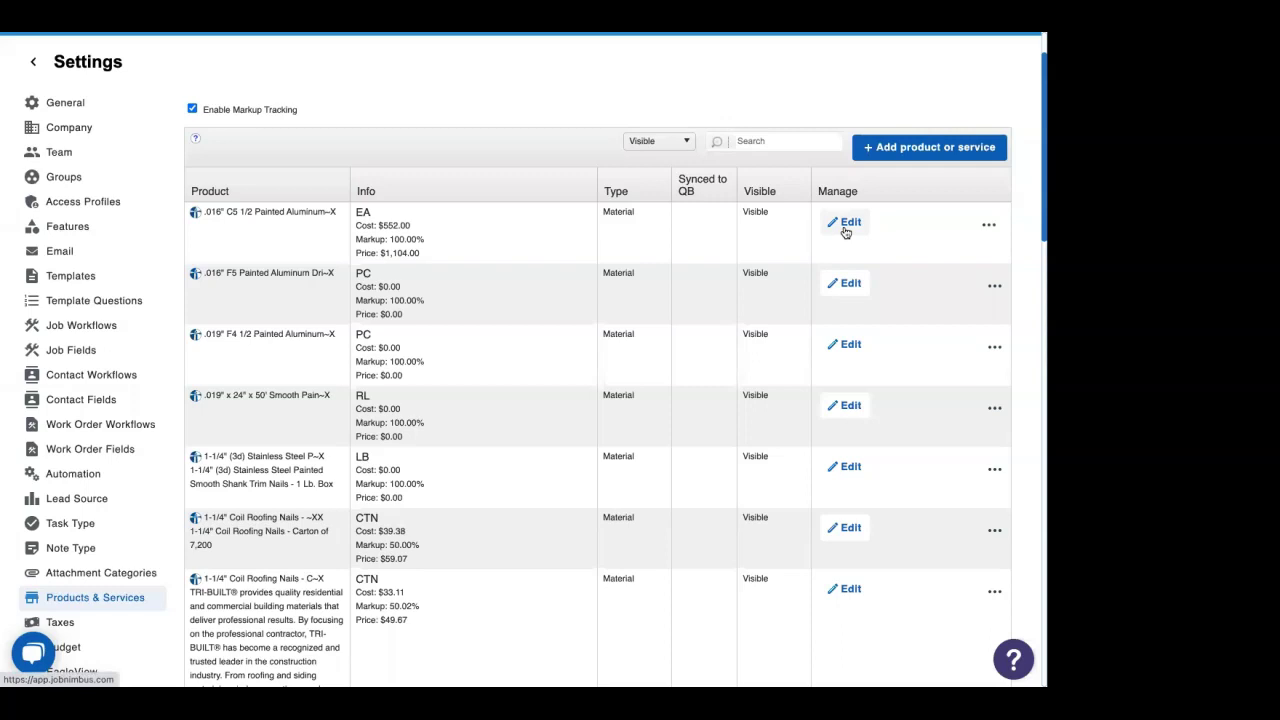
pyautogui.click(990, 229)
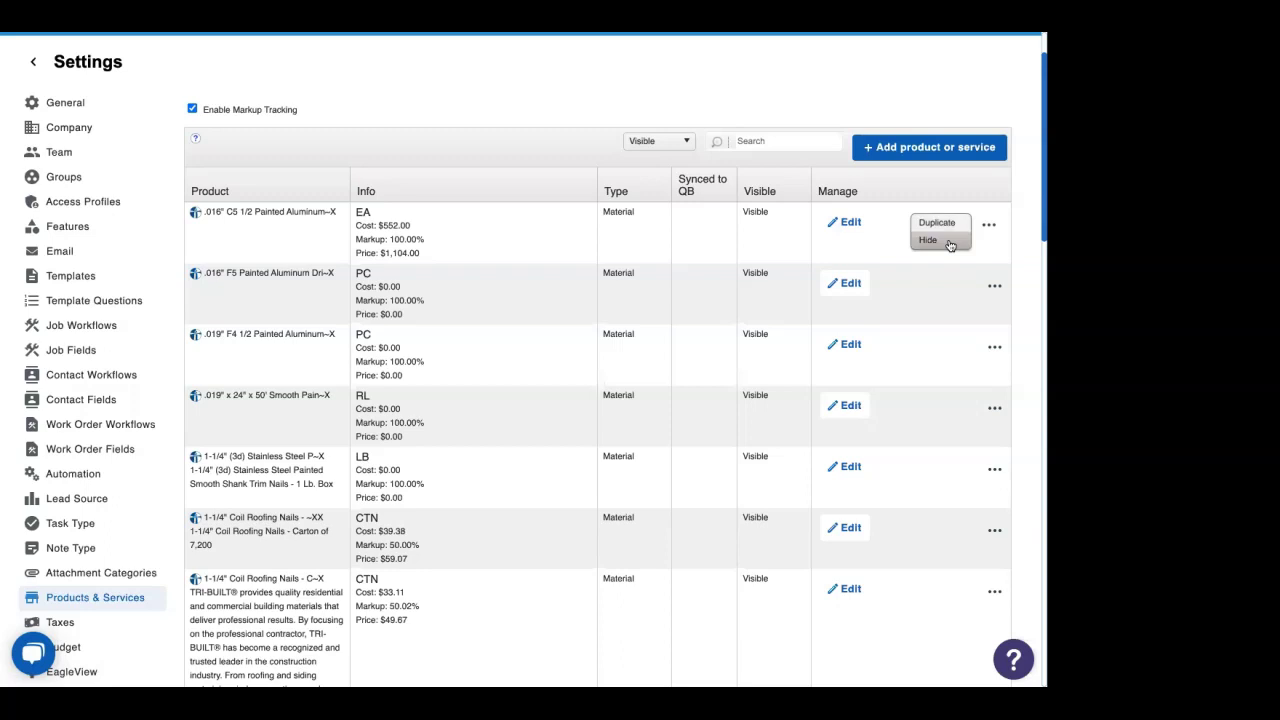
pyautogui.scroll(2, 528, 157)
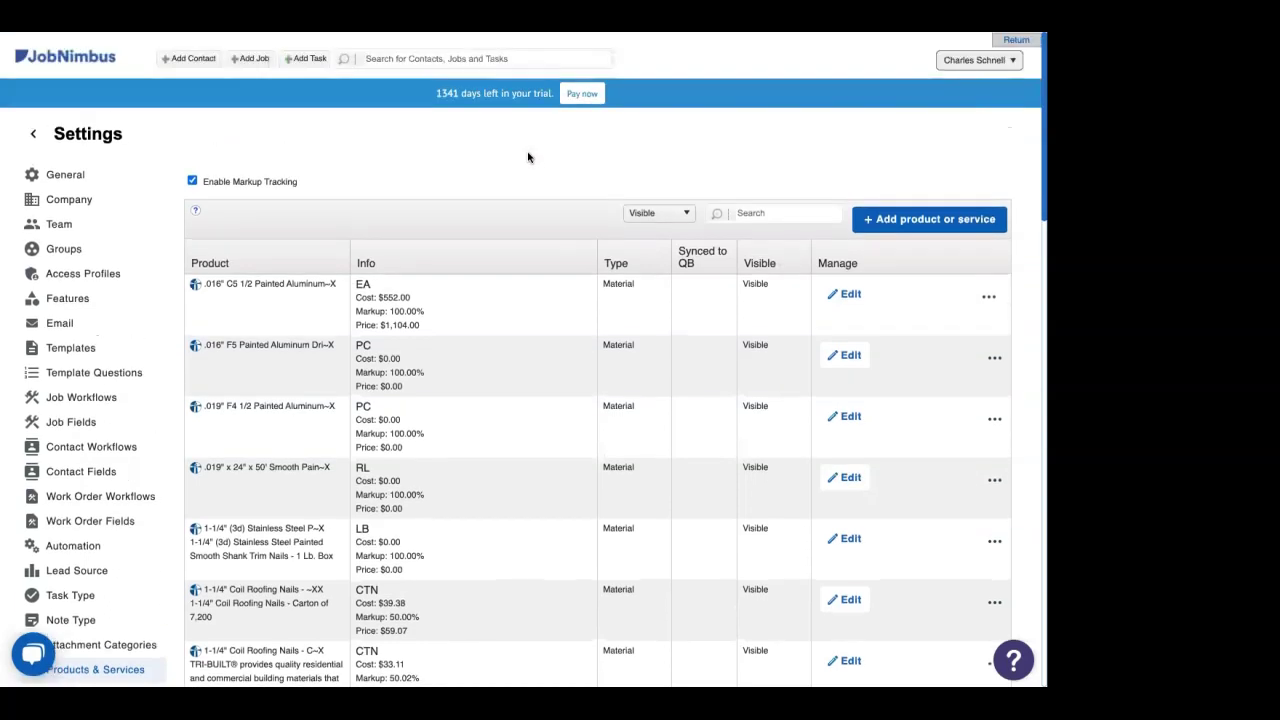
pyautogui.scroll(-1, 528, 157)
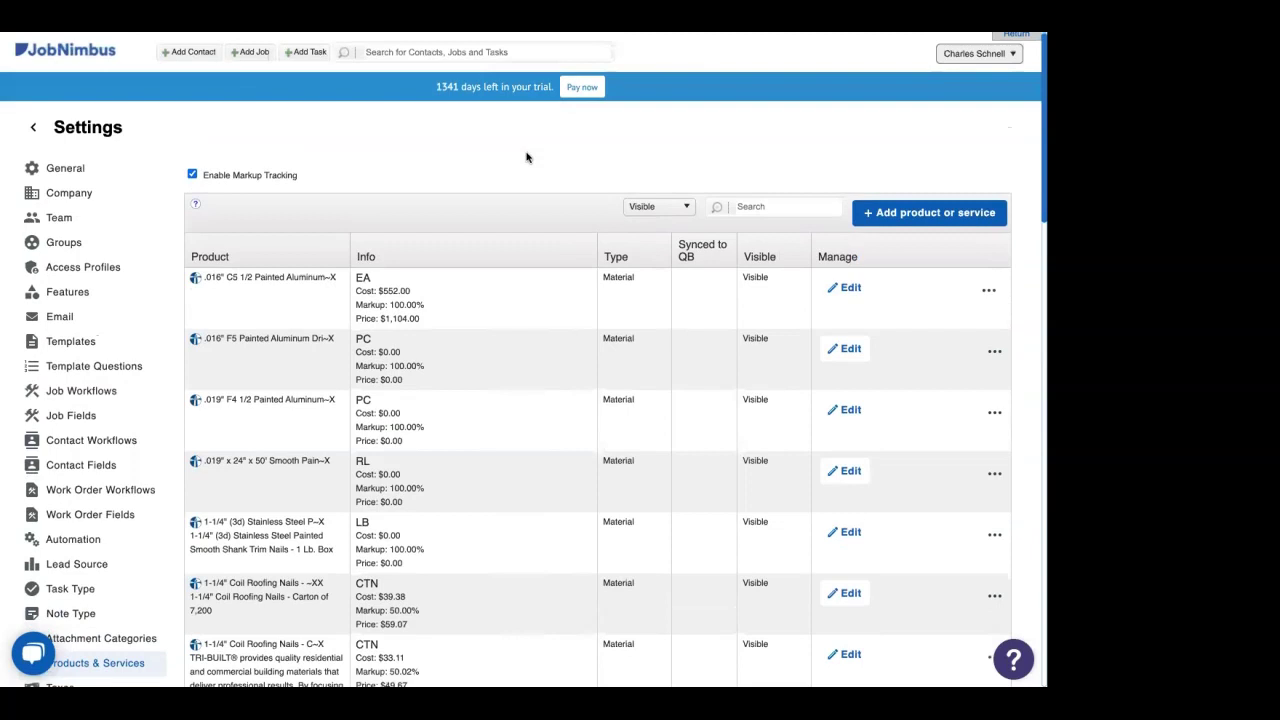
# Search for the customer's job by name and open its job record
pyautogui.click(447, 53)
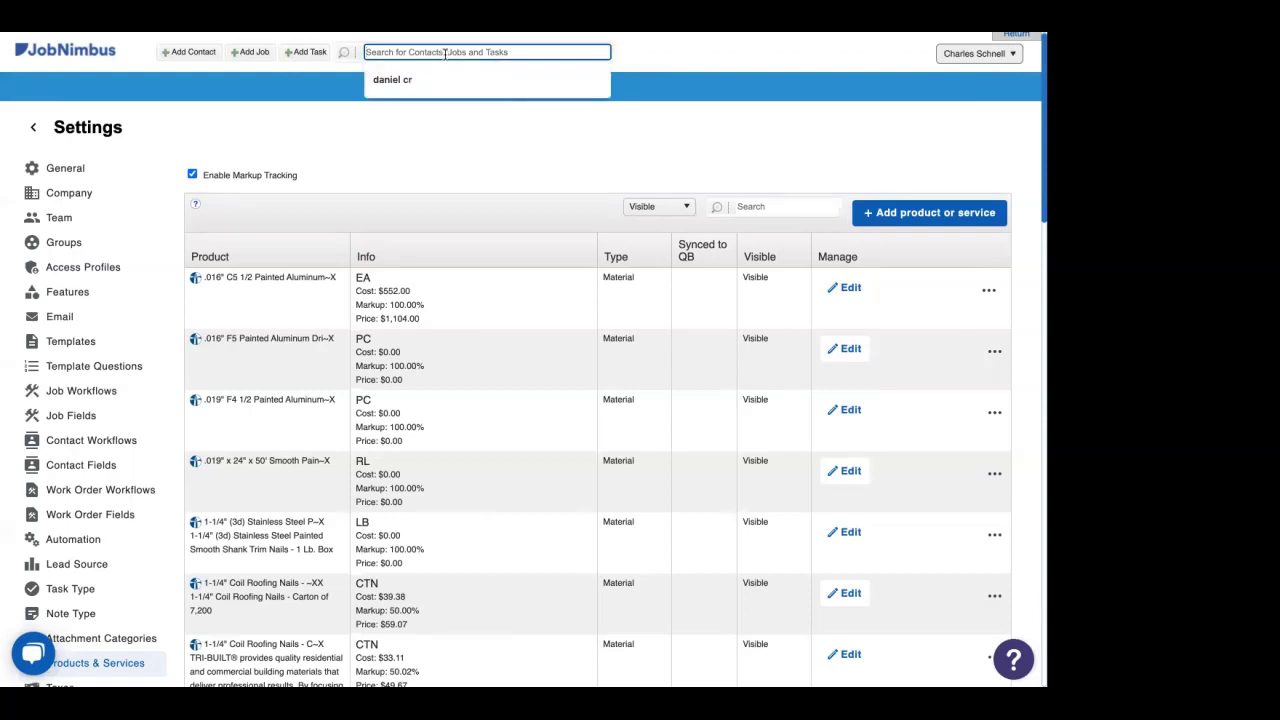
pyautogui.write('mick')
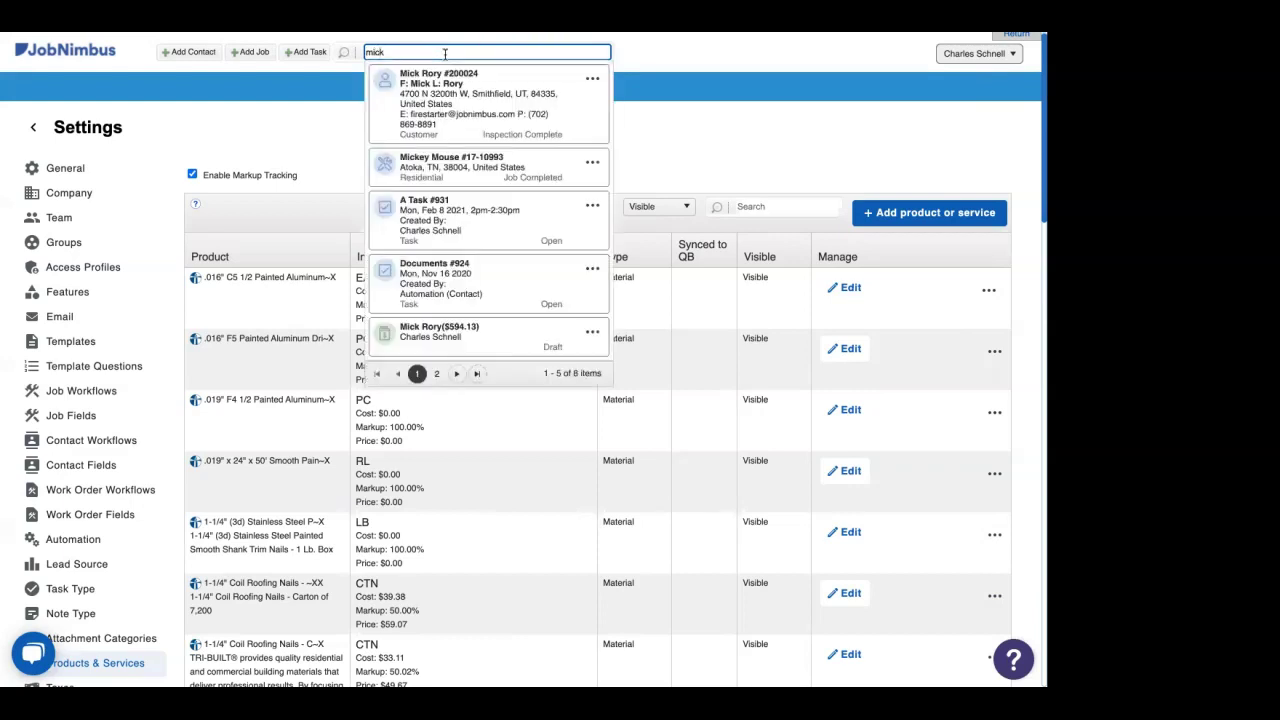
pyautogui.click(478, 172)
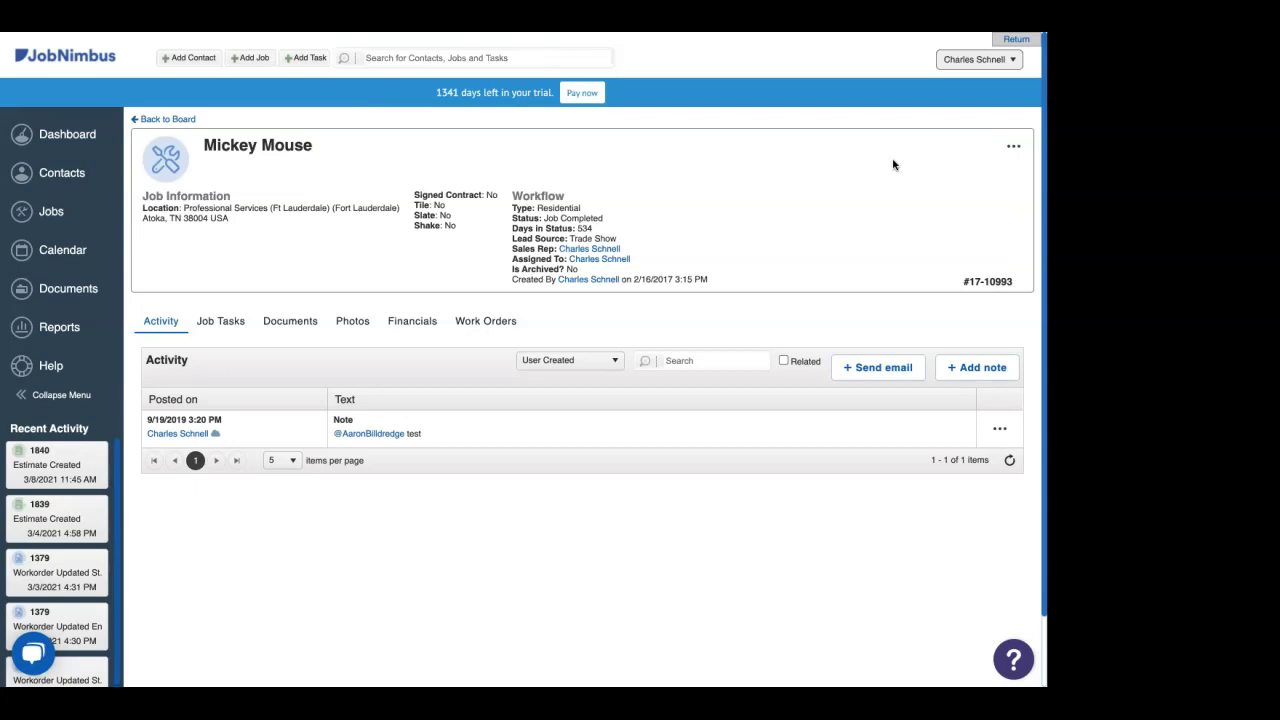
# Toggle the job's actions menu, then switch to the Financials tab
pyautogui.click(1014, 148)
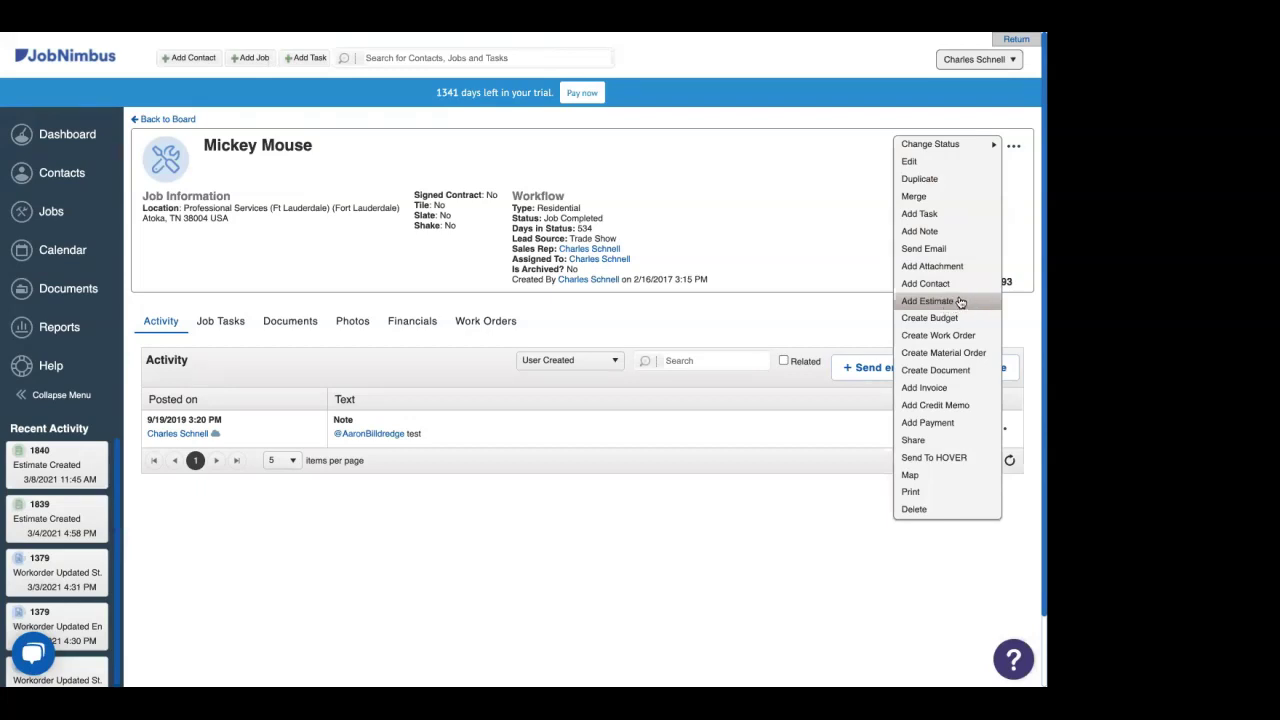
pyautogui.click(1013, 147)
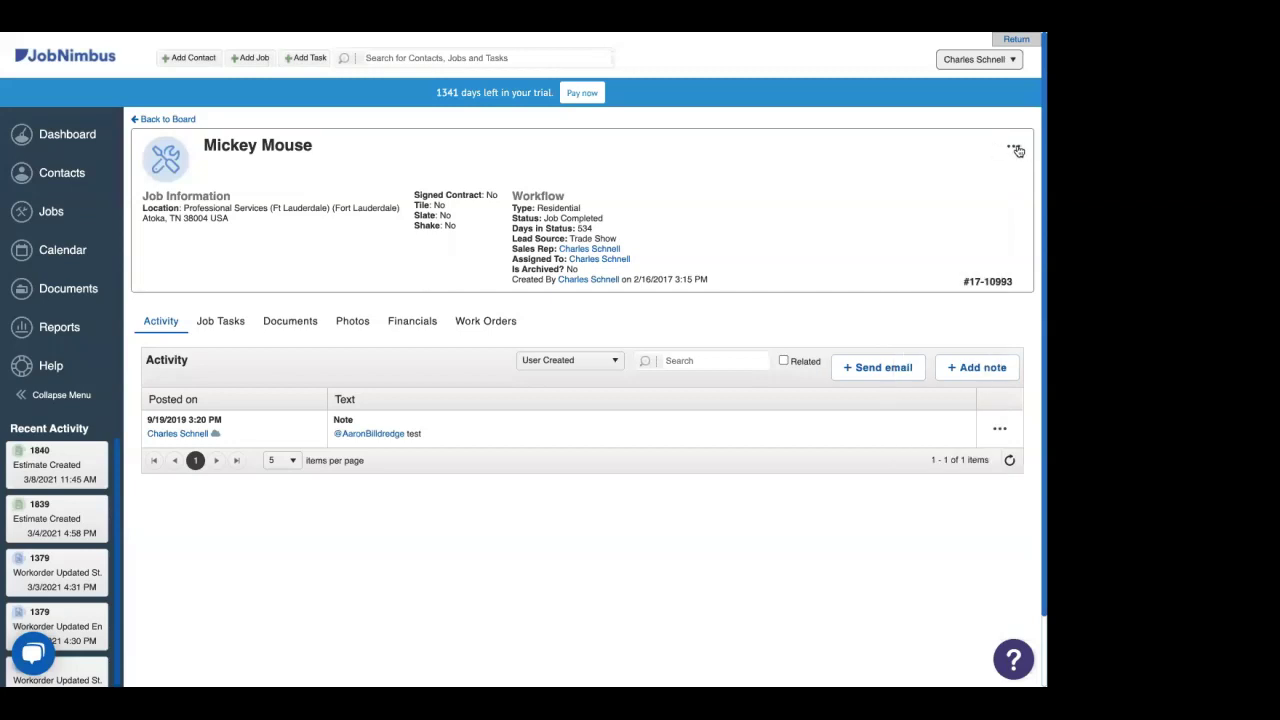
pyautogui.click(1014, 148)
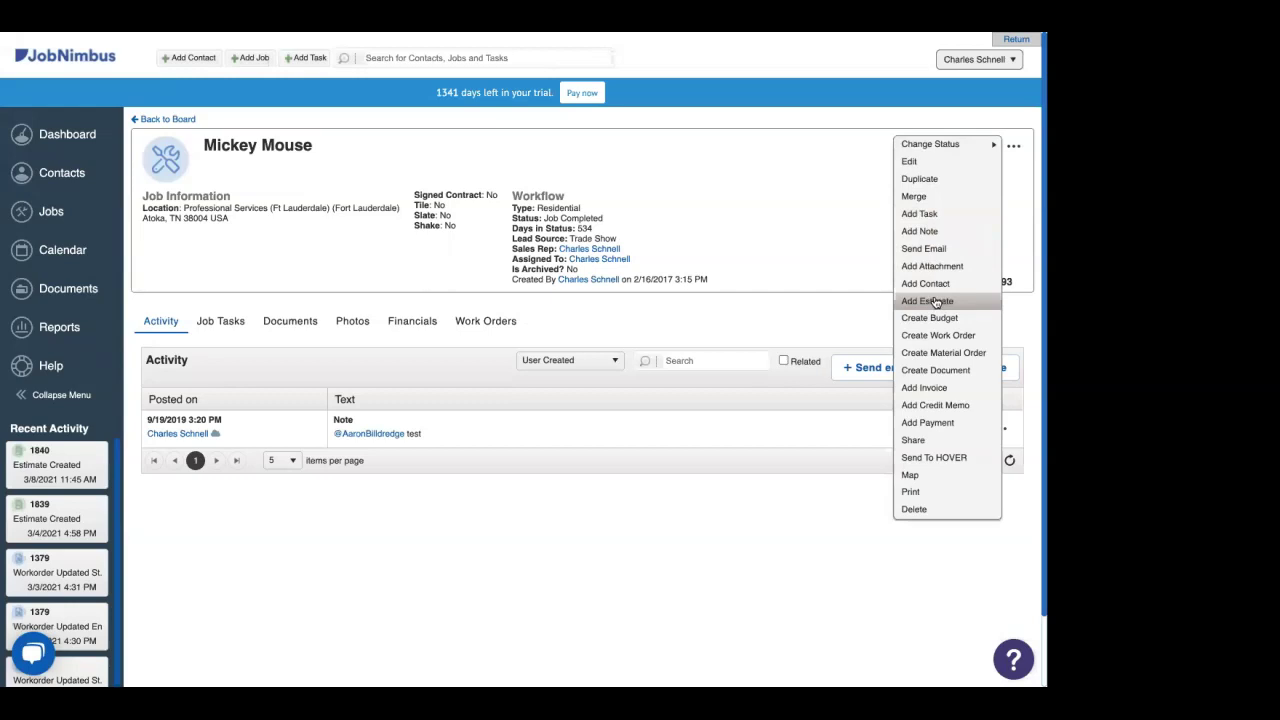
pyautogui.click(400, 324)
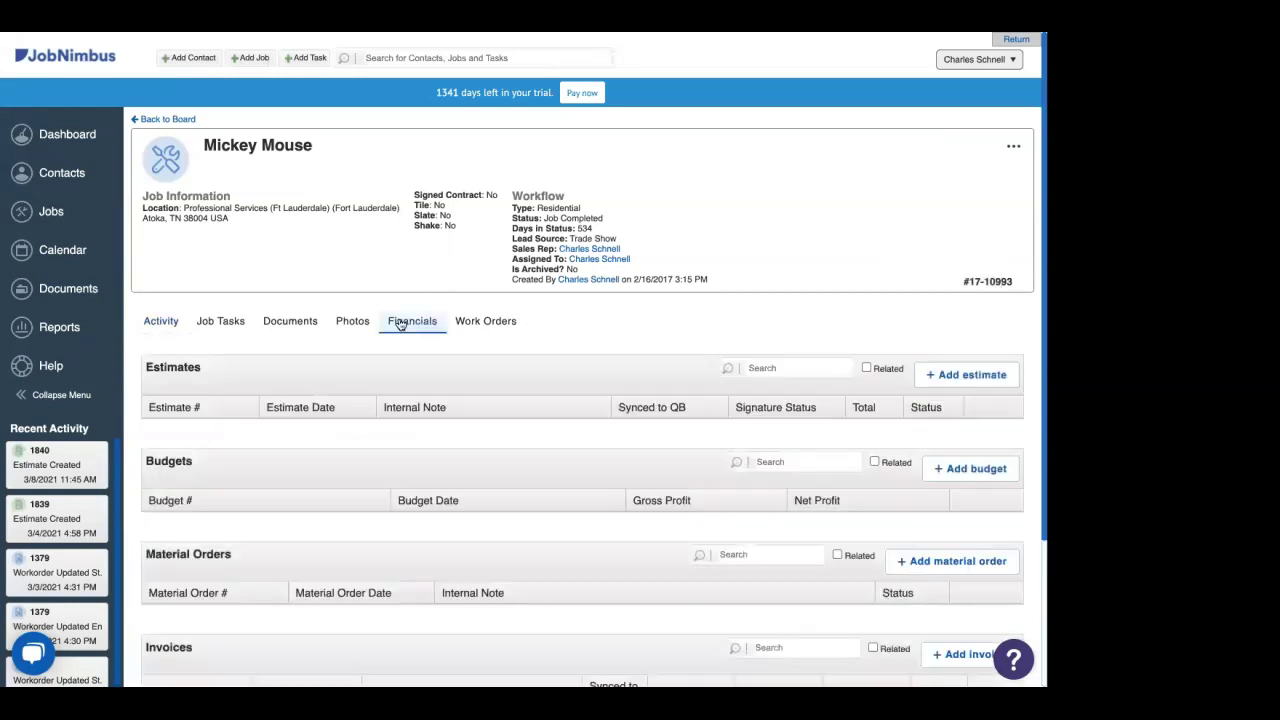
# Create a new estimate with no supplier catalog and The Best Estimate Evah! template
pyautogui.click(960, 376)
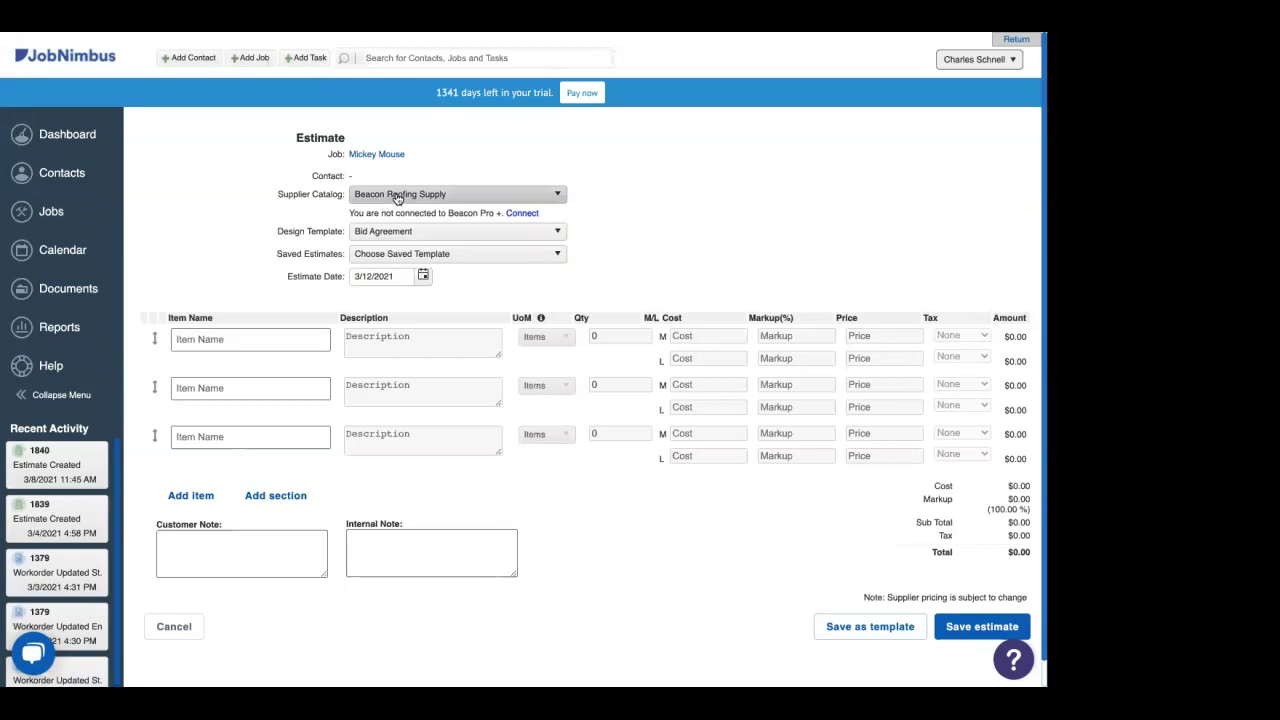
pyautogui.click(398, 197)
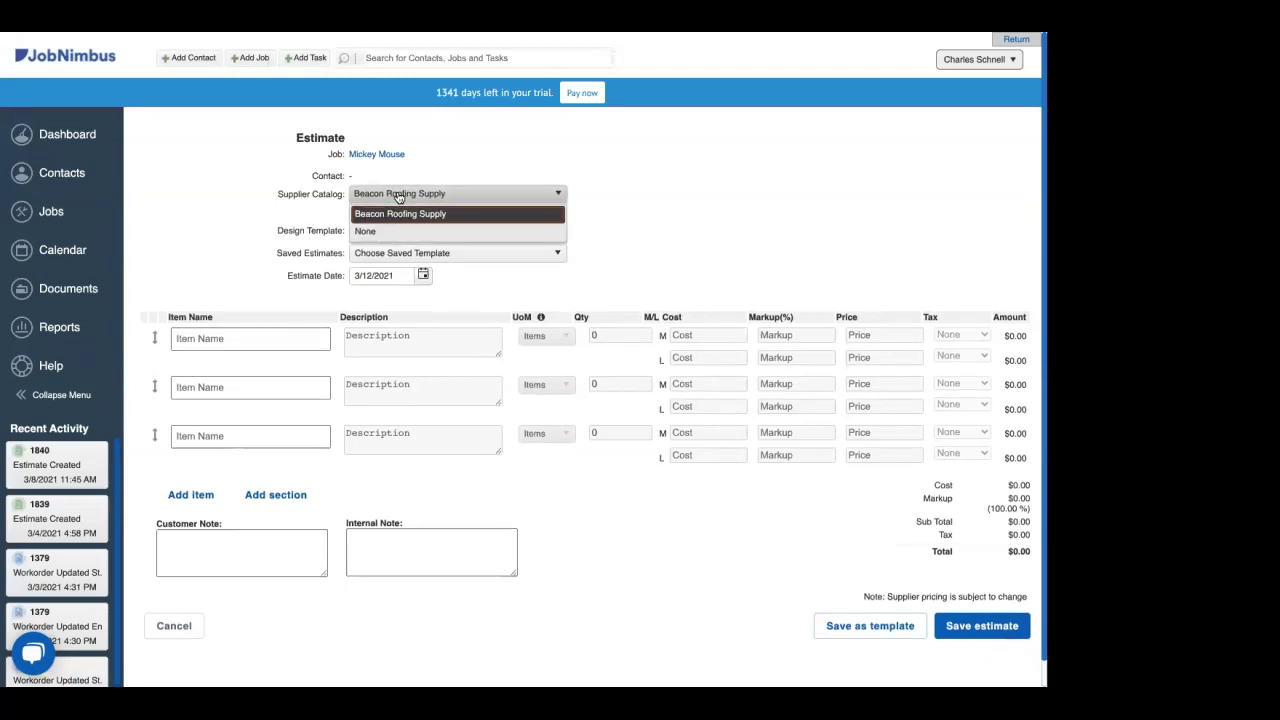
pyautogui.click(363, 231)
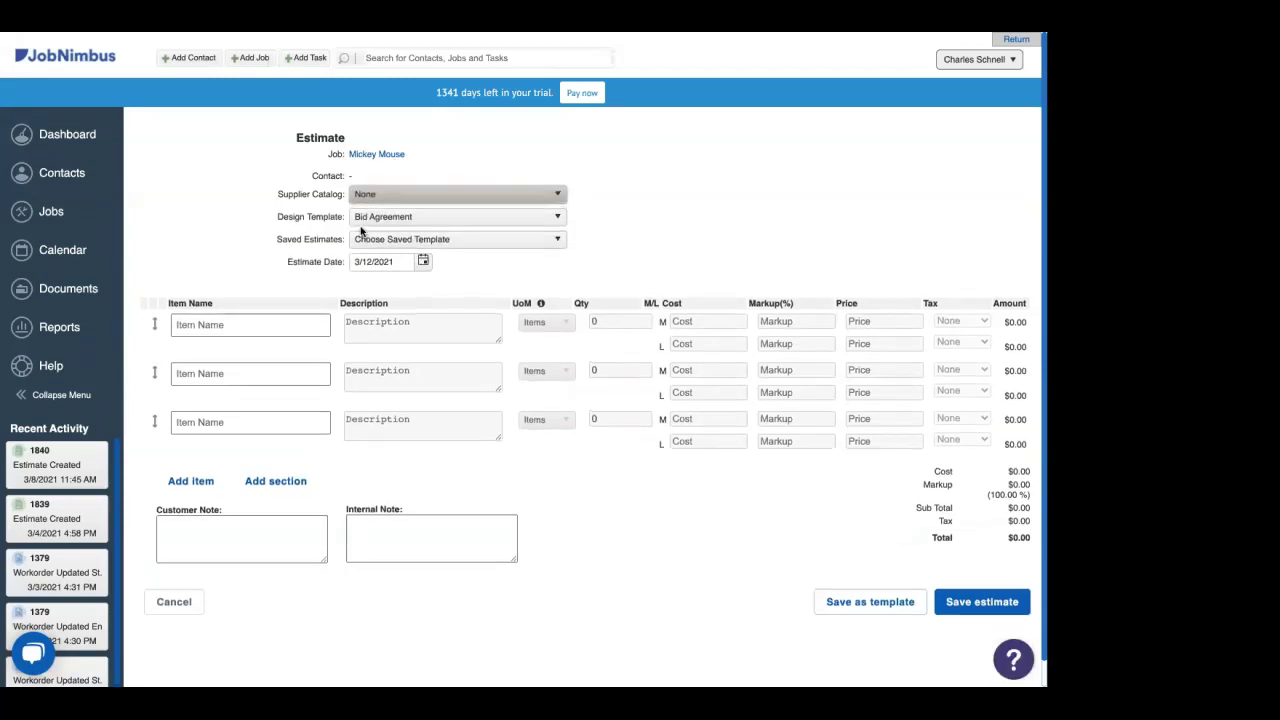
pyautogui.click(470, 220)
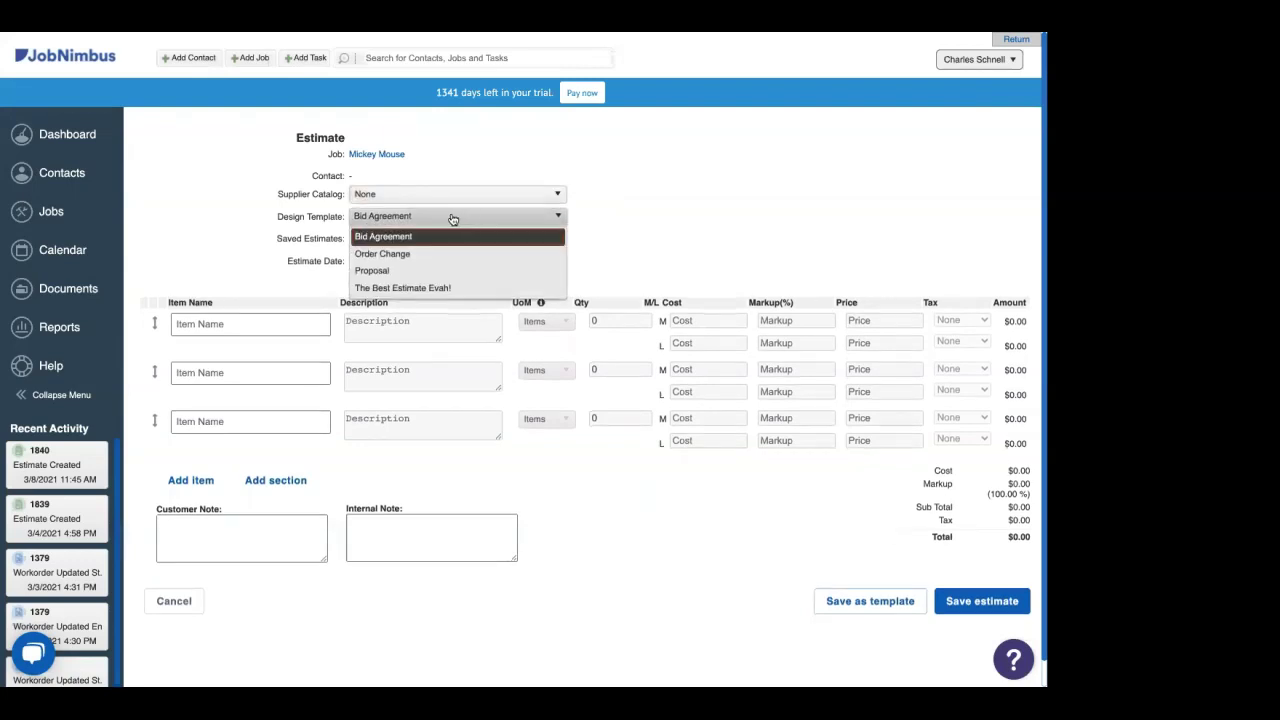
pyautogui.click(418, 290)
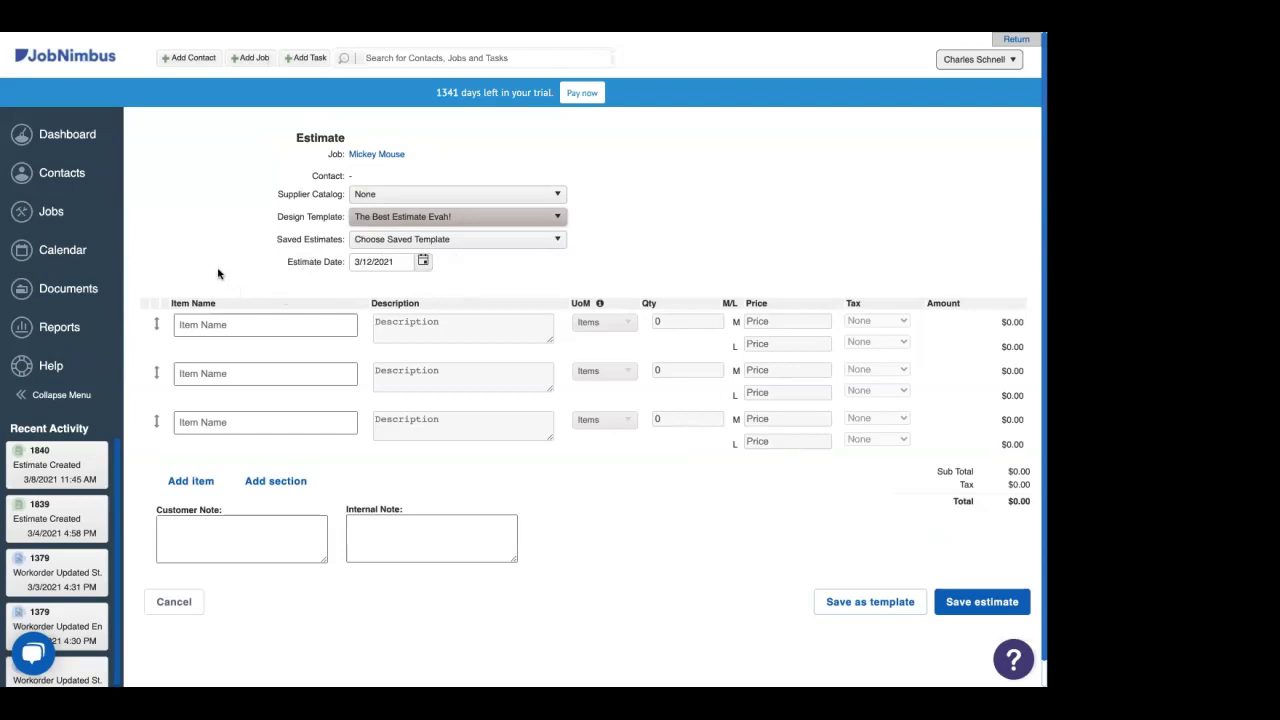
# Add a Shingles line with quantity 4, then enter 'labor' as the second item
pyautogui.click(210, 325)
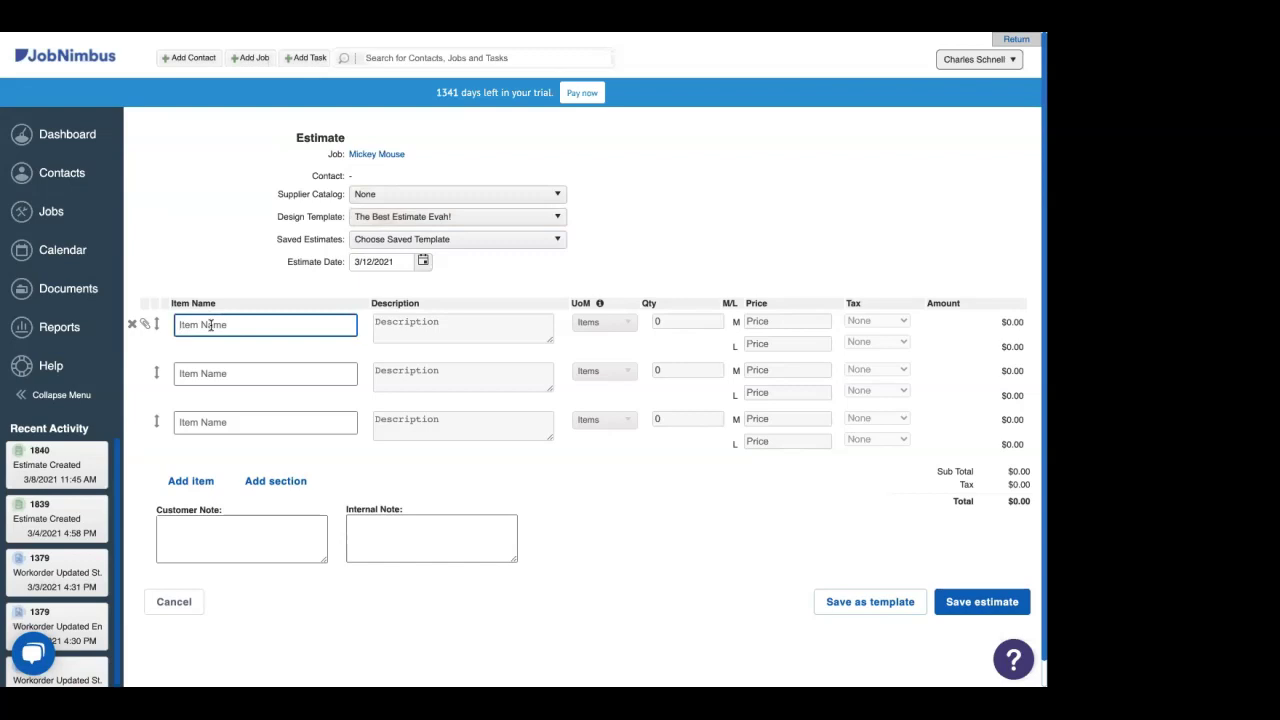
pyautogui.write('shing')
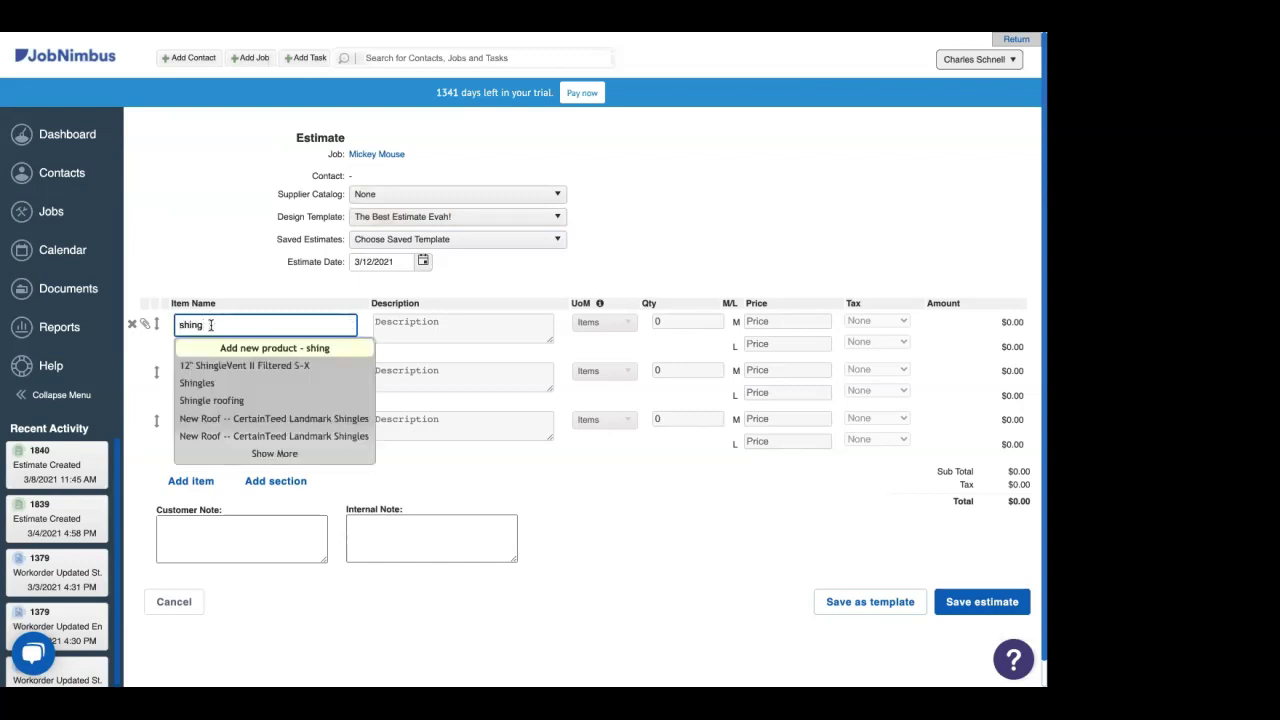
pyautogui.click(210, 385)
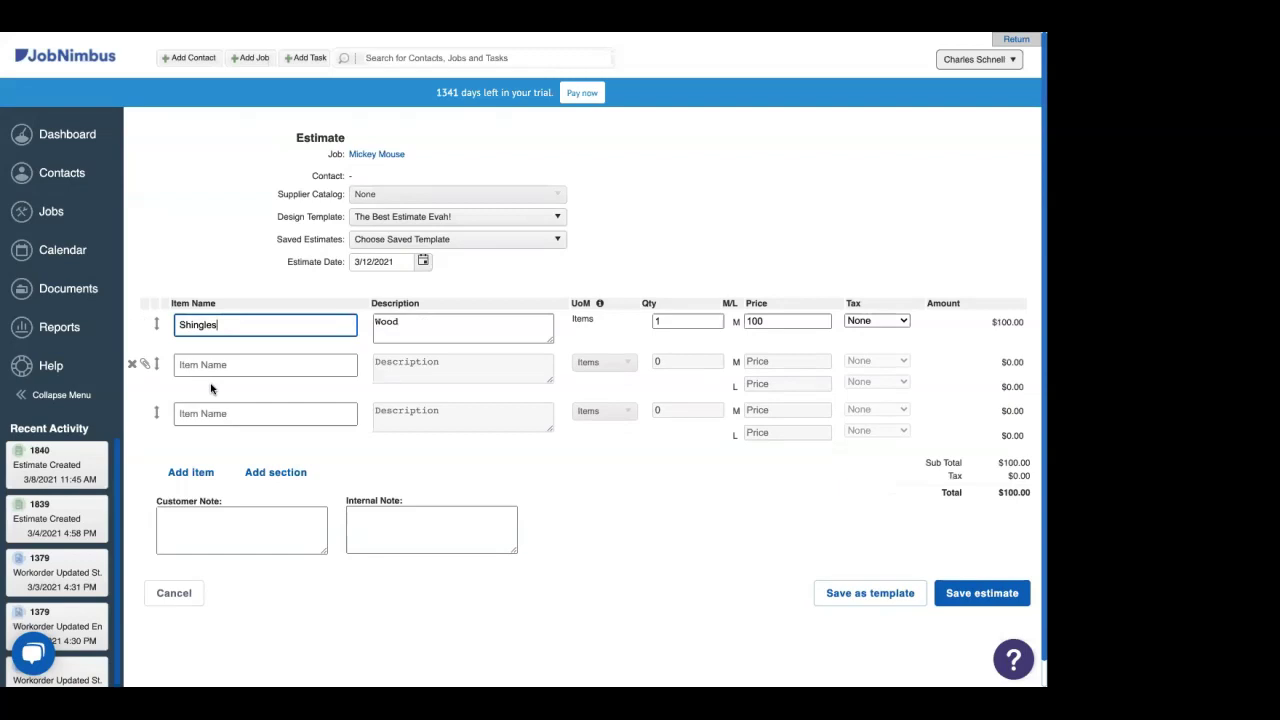
pyautogui.click(669, 320)
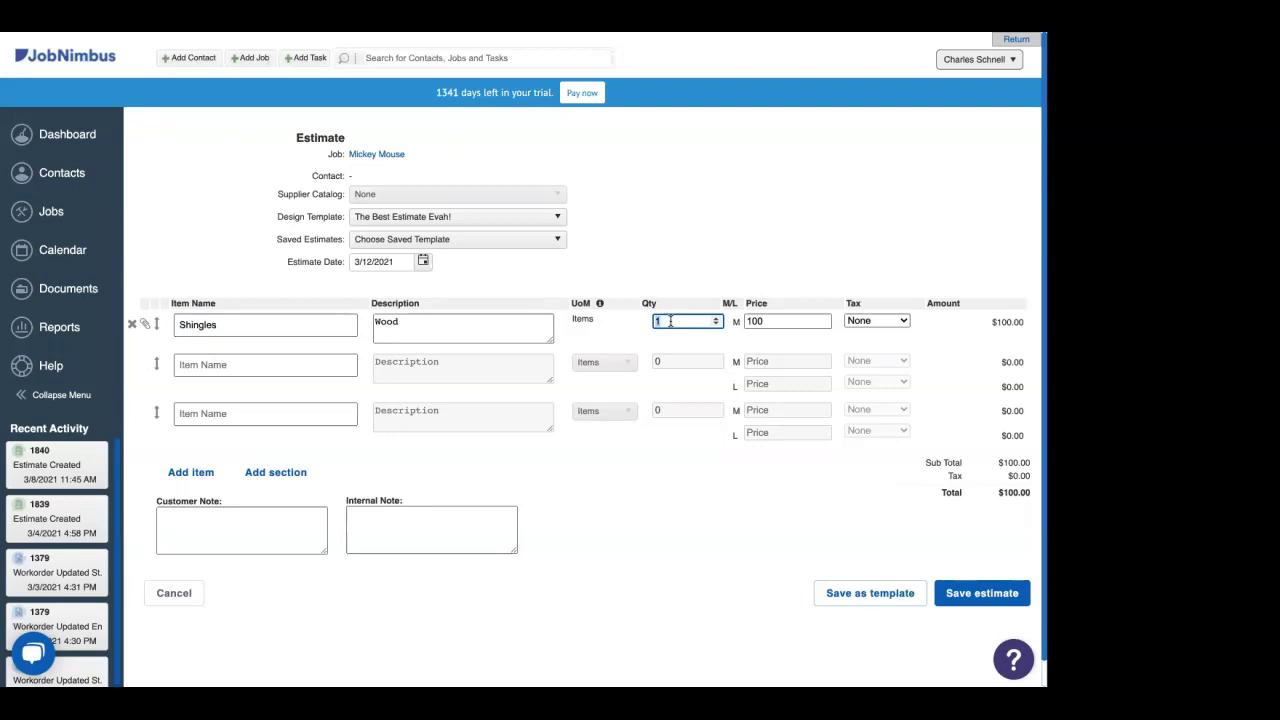
pyautogui.write('4')
pyautogui.click(237, 363)
pyautogui.write('labor')
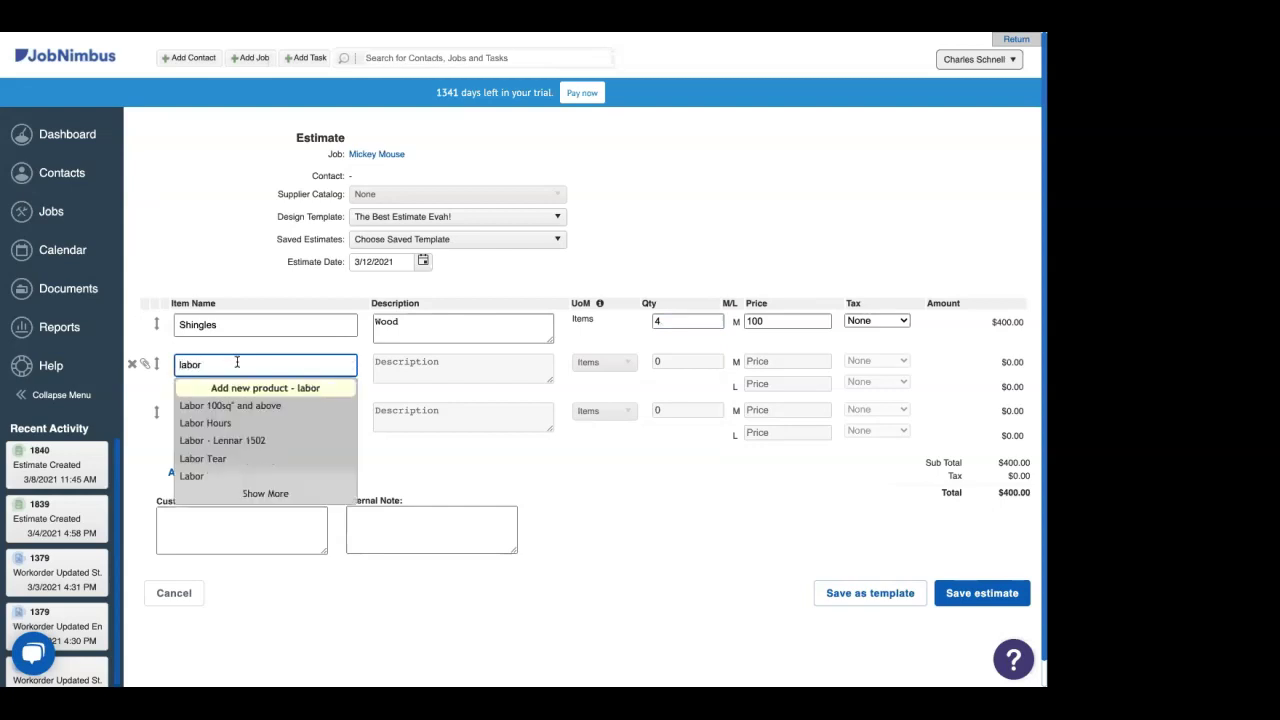
# Make the second line Labor Hours: quantity 3, material price 0, labor price 25
pyautogui.click(216, 425)
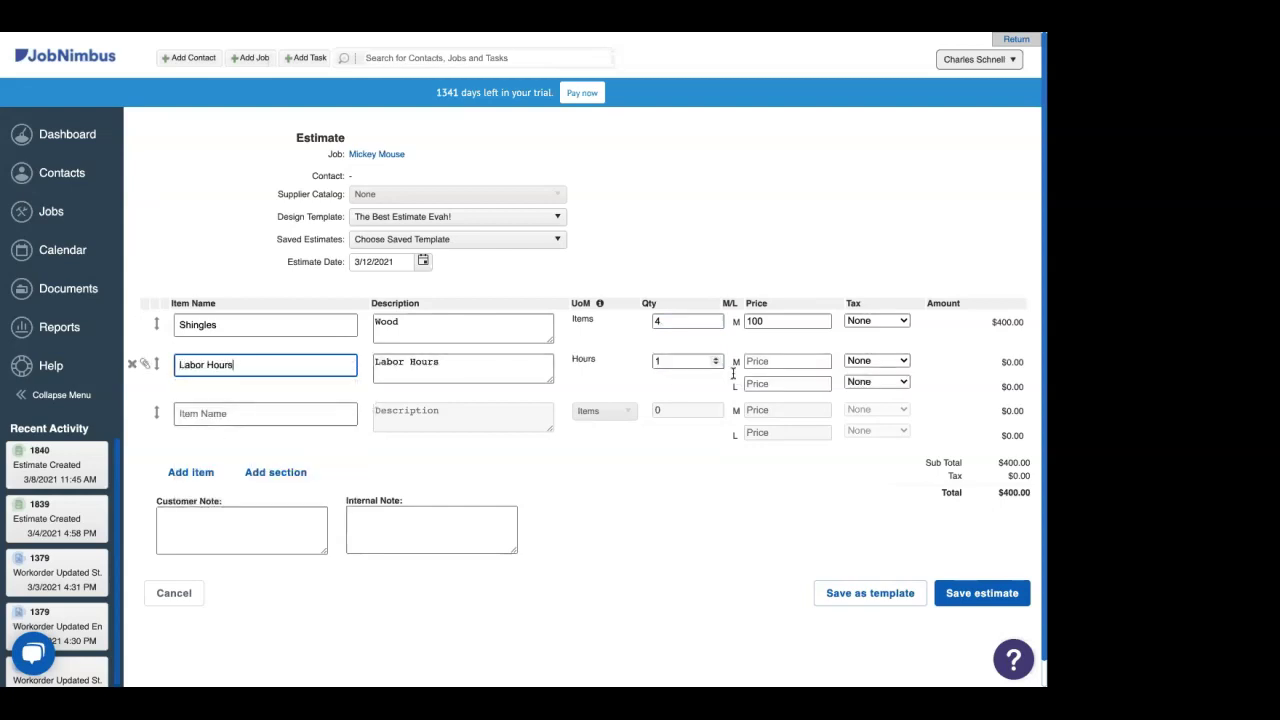
pyautogui.click(680, 363)
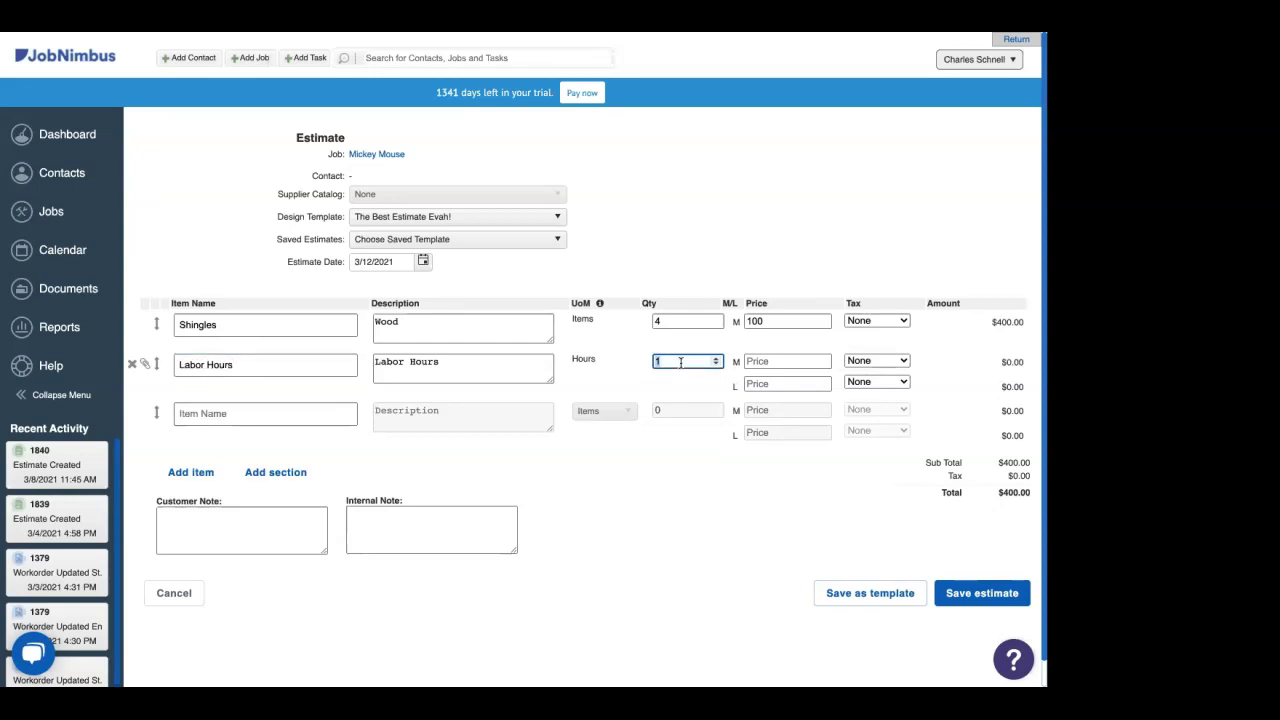
pyautogui.write('3')
pyautogui.click(762, 360)
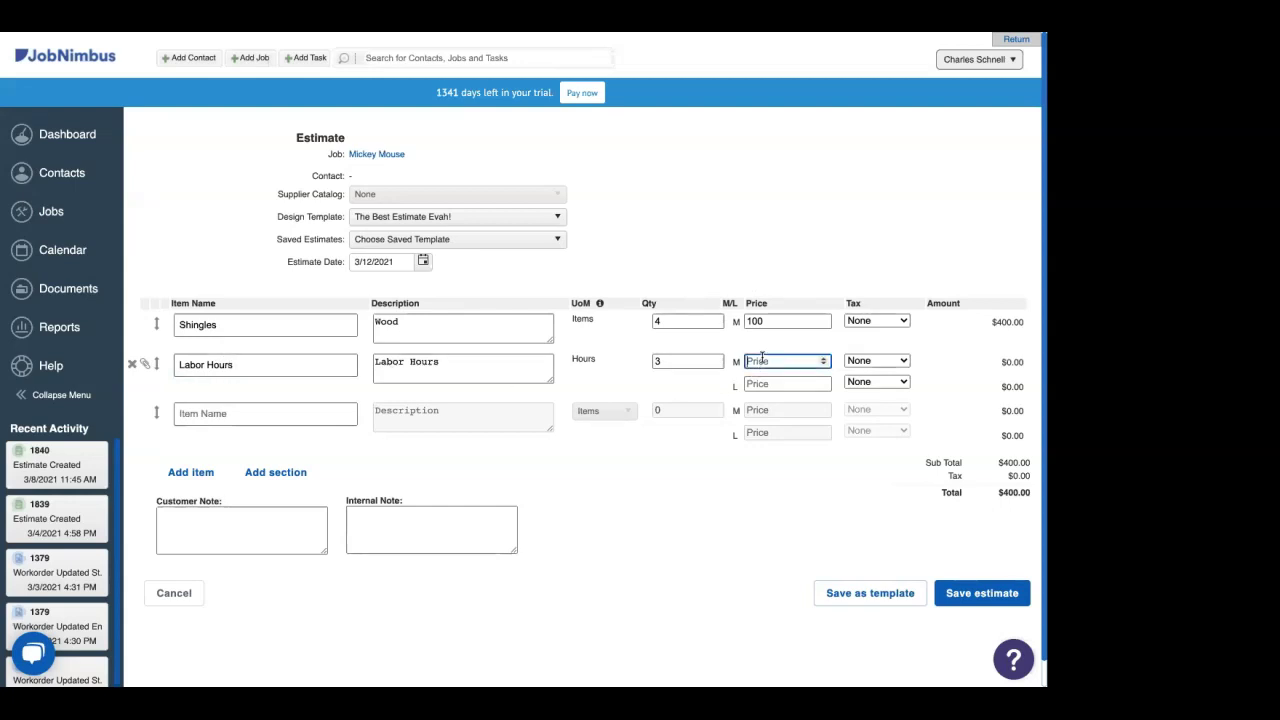
pyautogui.write('0')
pyautogui.click(756, 385)
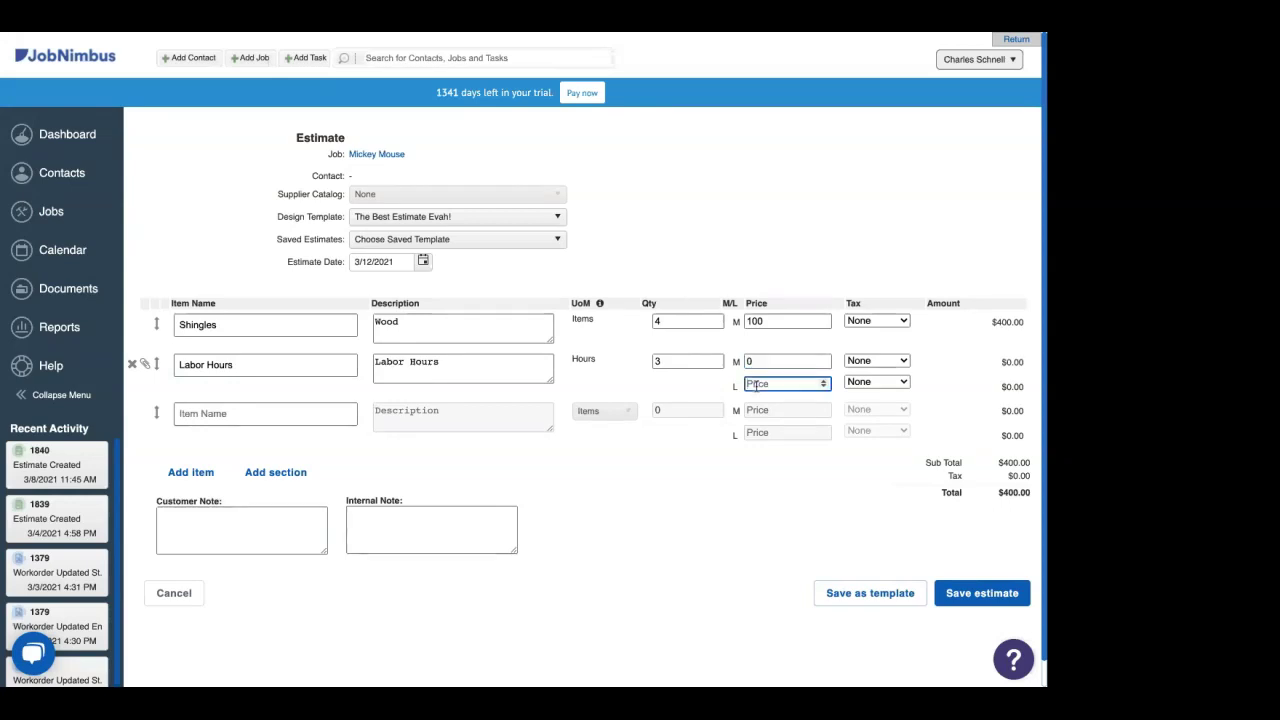
pyautogui.write('25')
# Apply Arizona 10% tax to the Shingles line and the labor price
pyautogui.click(881, 324)
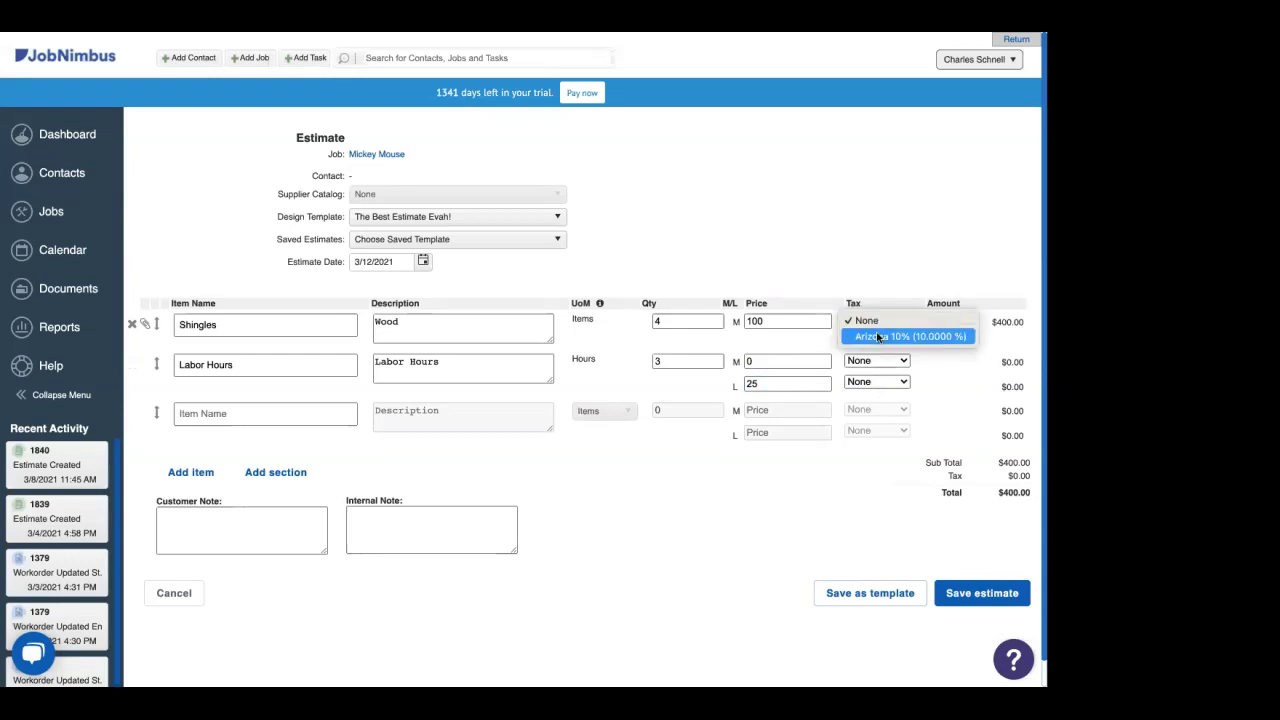
pyautogui.click(879, 337)
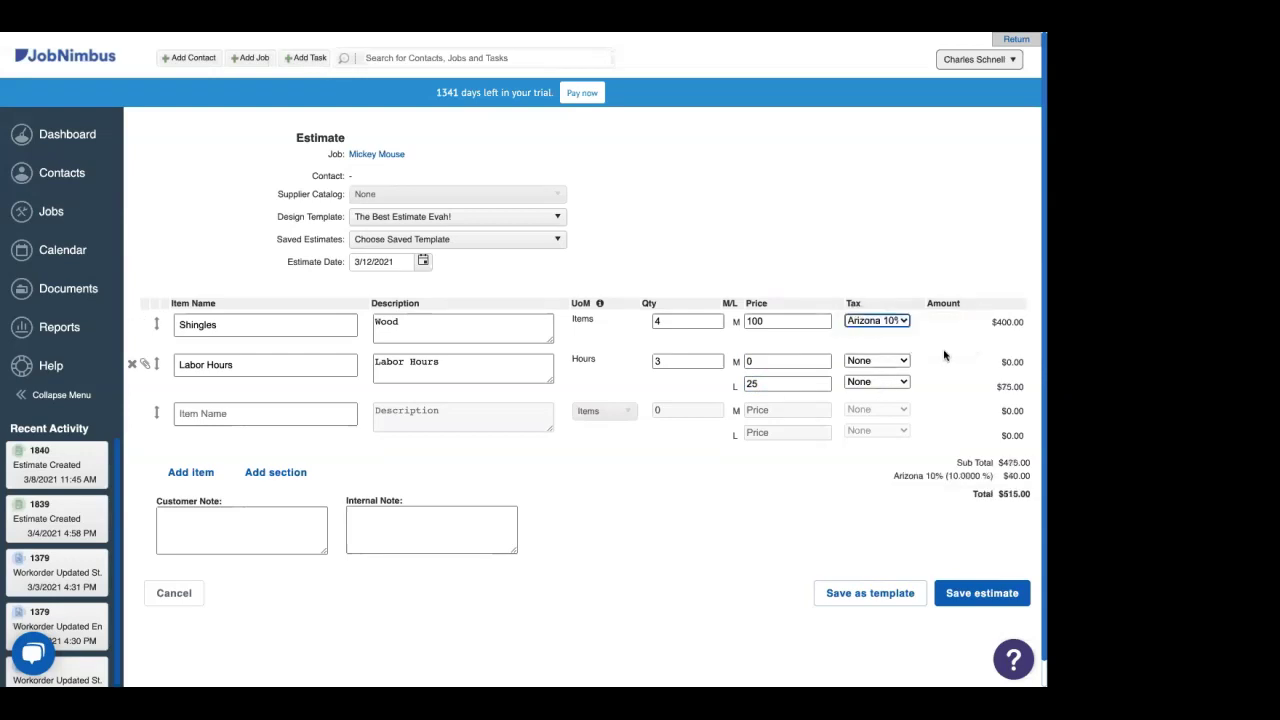
pyautogui.click(862, 386)
pyautogui.click(866, 399)
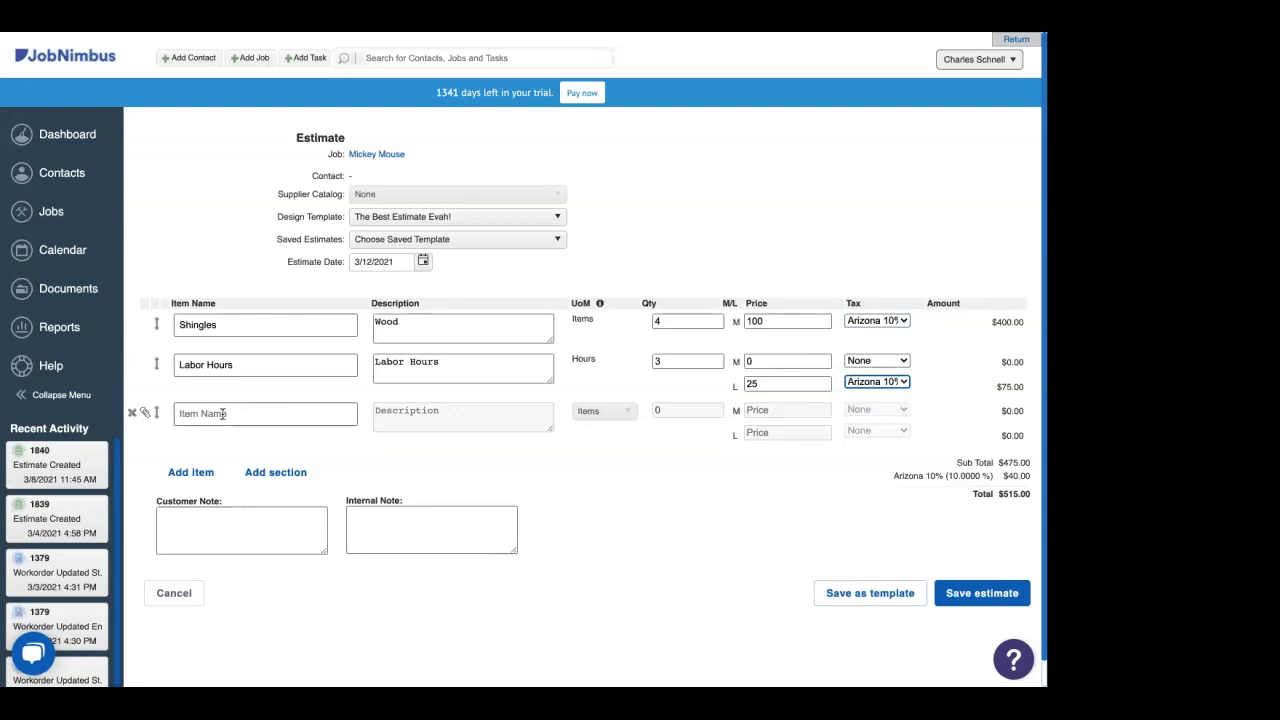
# Delete the blank third row and attach _Roof Shingles.jpeg to the Shingles line
pyautogui.click(132, 413)
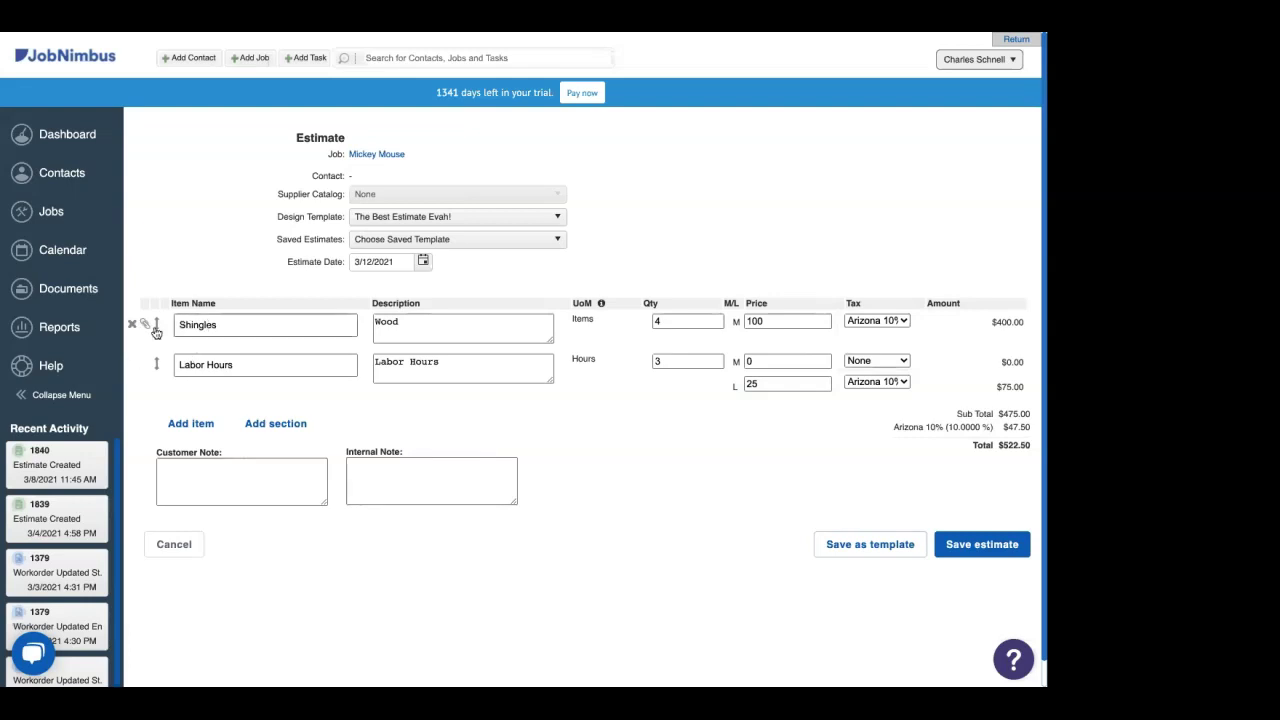
pyautogui.click(146, 325)
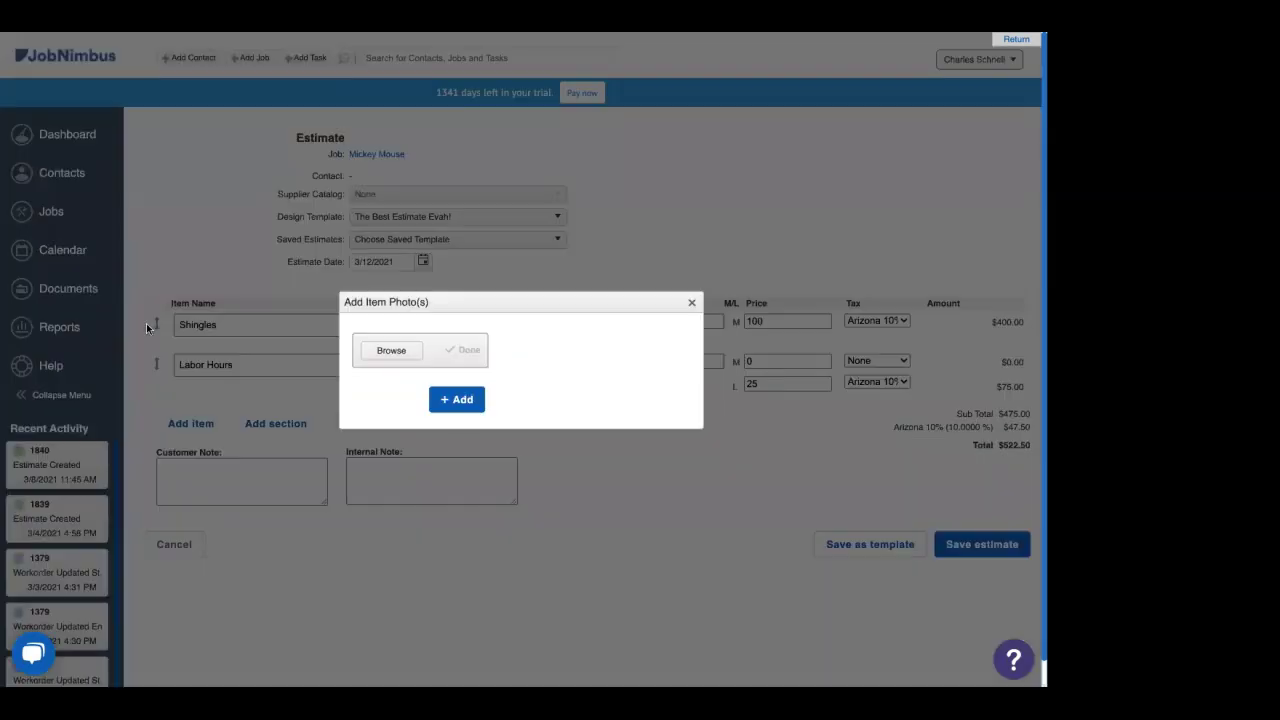
pyautogui.click(393, 354)
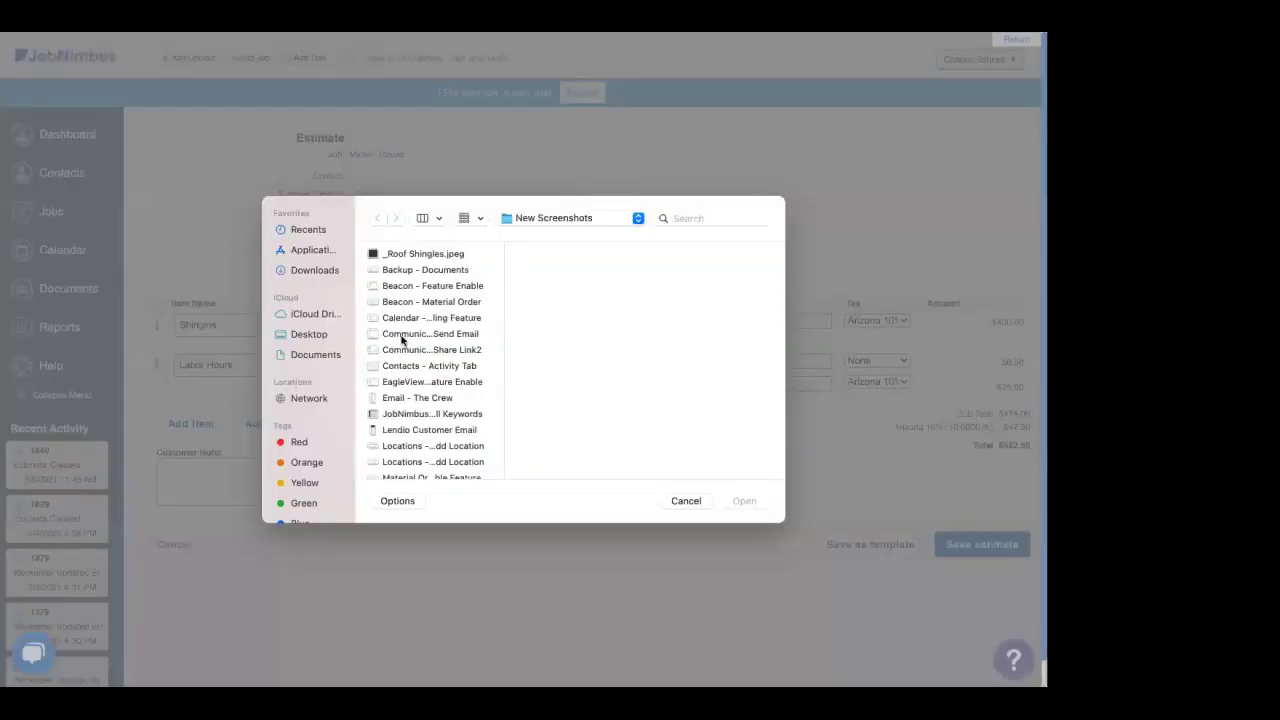
pyautogui.click(413, 256)
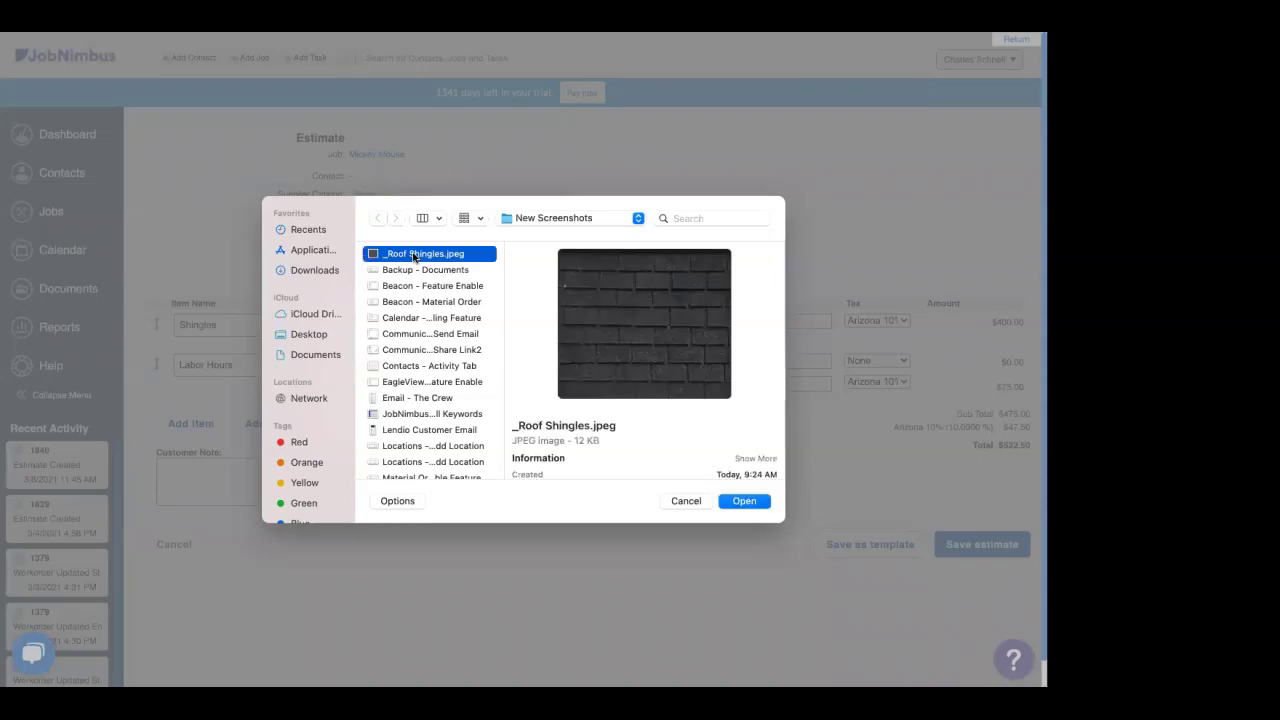
pyautogui.click(741, 501)
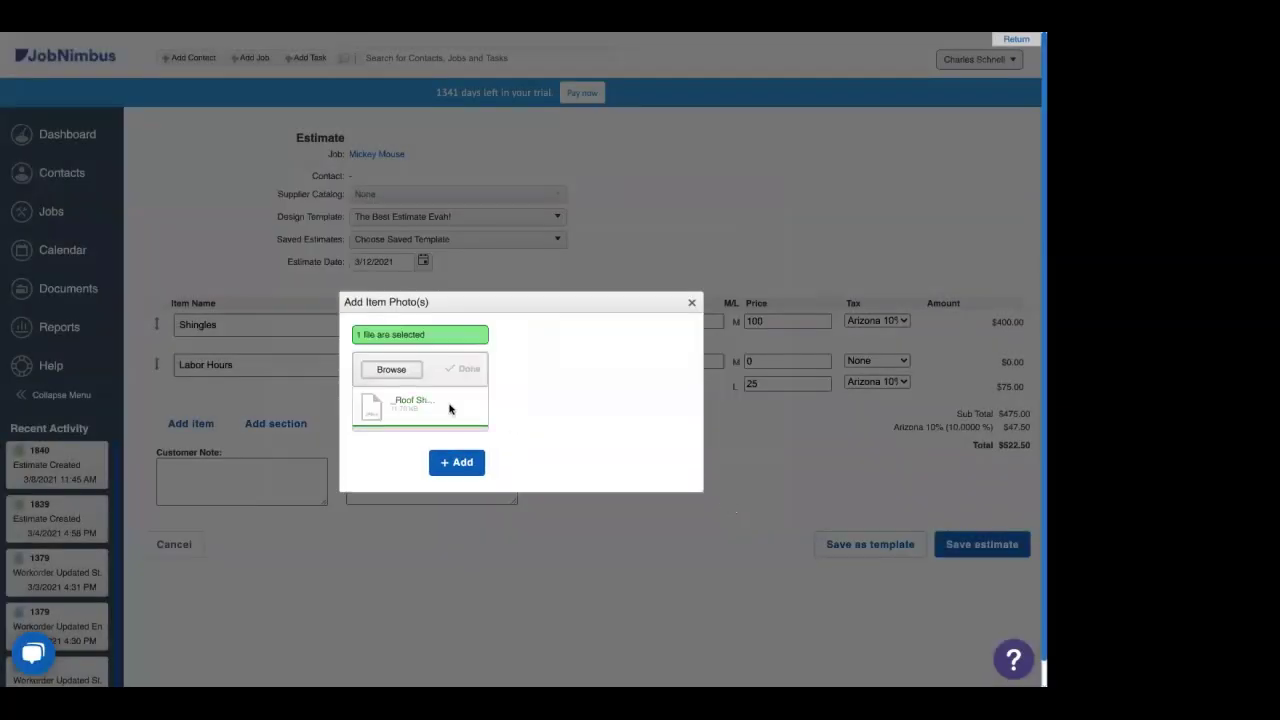
pyautogui.click(463, 465)
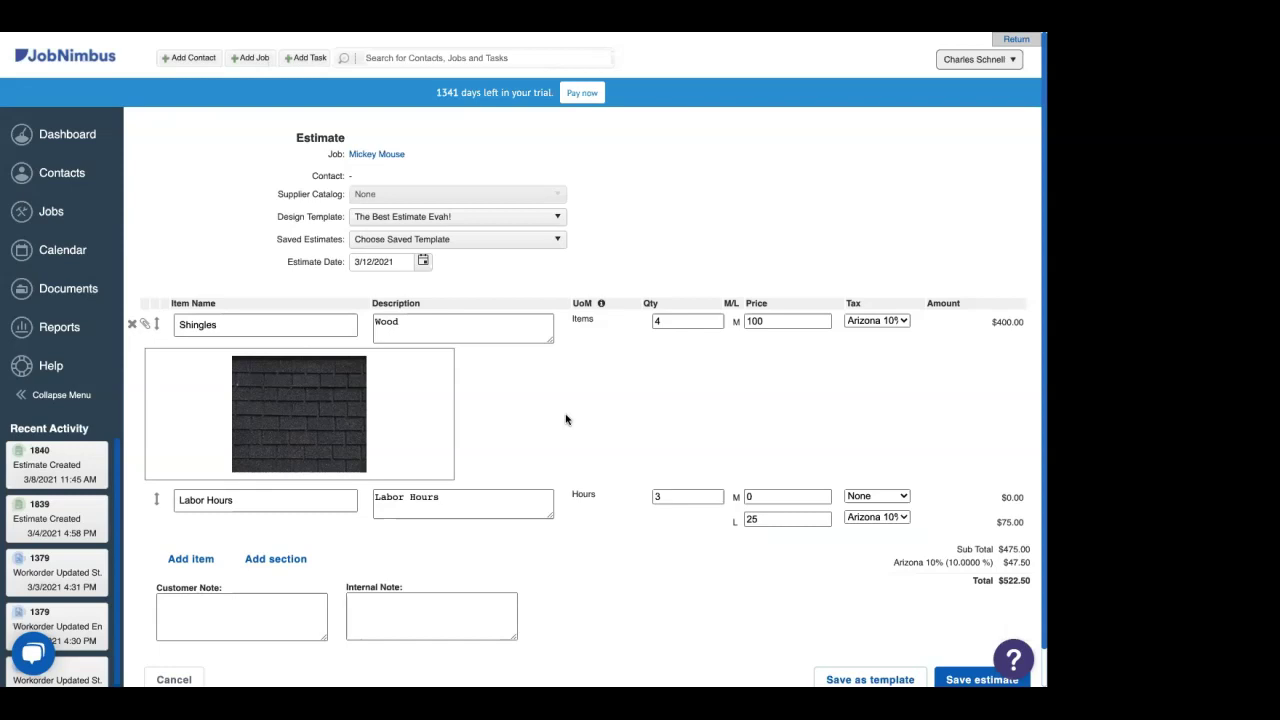
# Scroll down and open the Saved Estimates dropdown to show the available templates
pyautogui.scroll(-1, 574, 390)
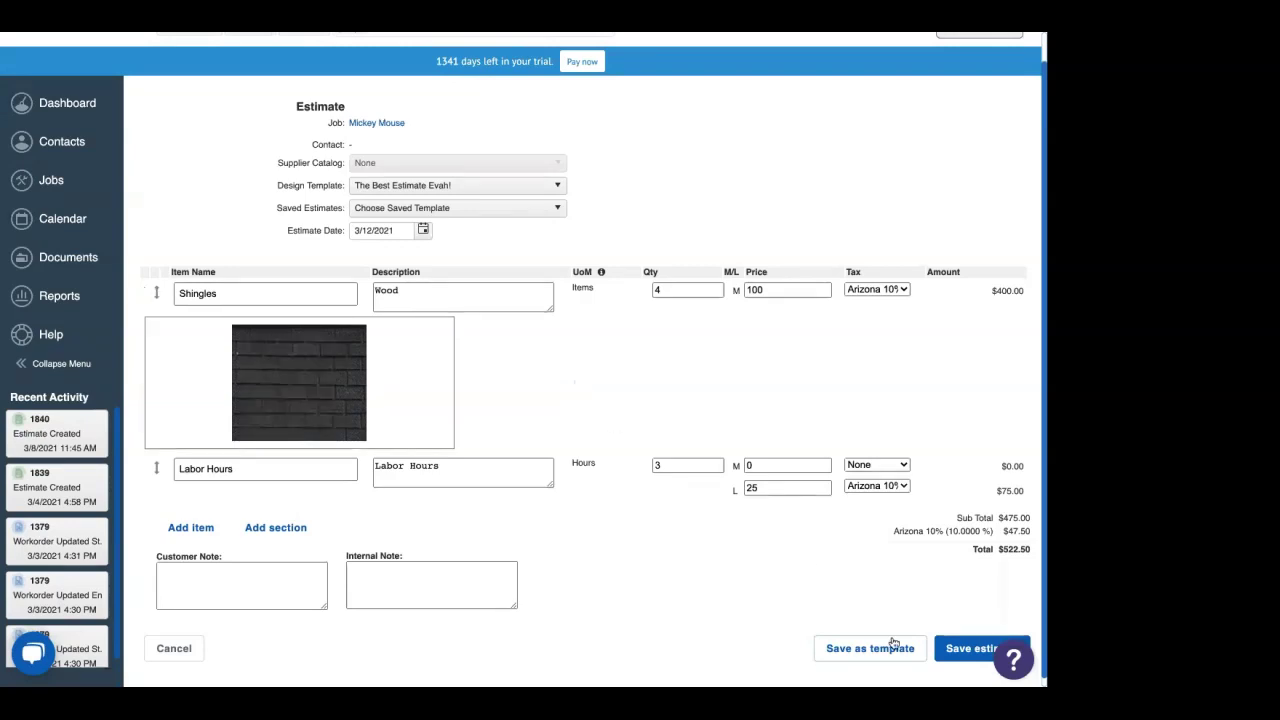
pyautogui.scroll(-1, 875, 656)
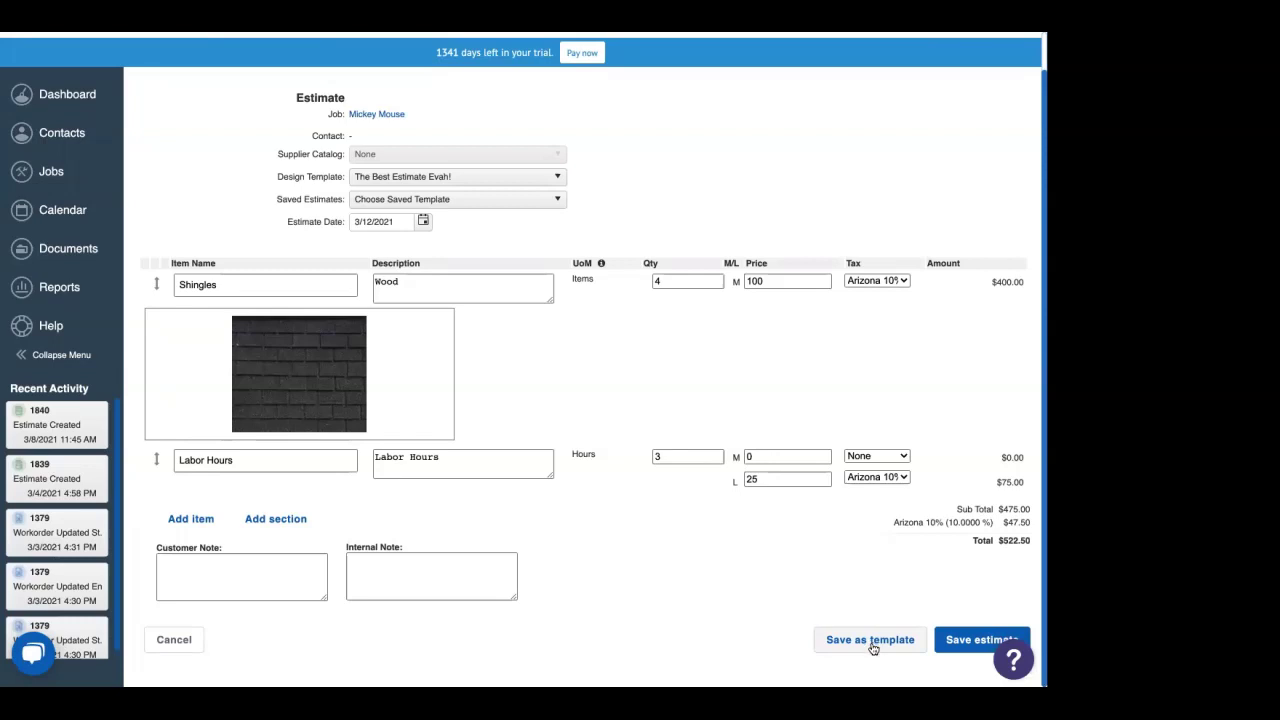
pyautogui.click(535, 201)
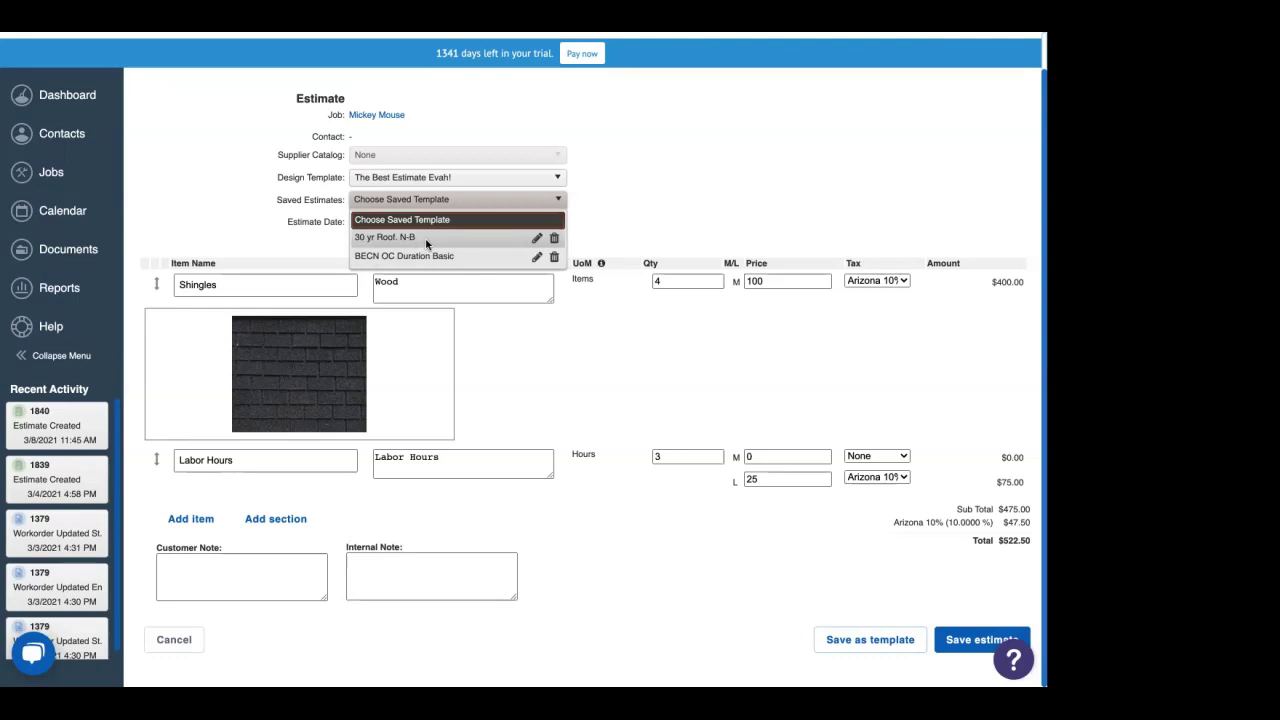
# Load the '30 yr Roof. N-B' template and set the Roofing Felt quantity to 2
pyautogui.click(427, 240)
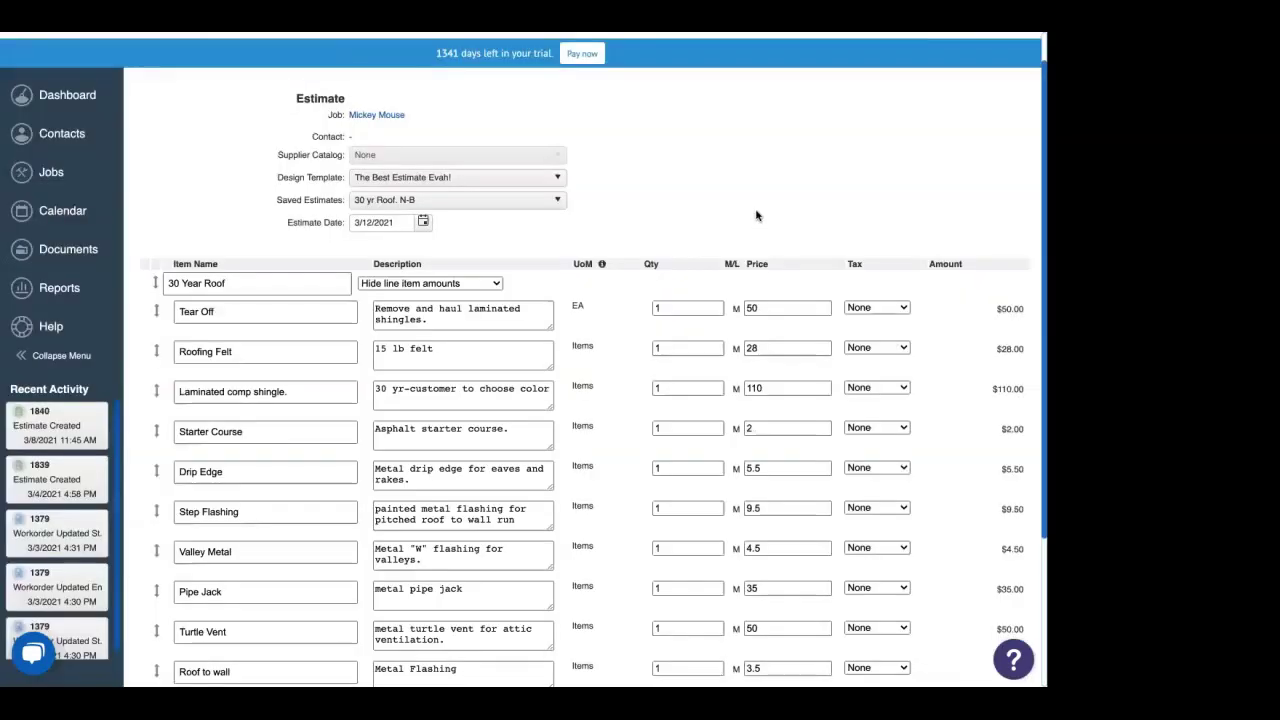
pyautogui.scroll(-1, 755, 224)
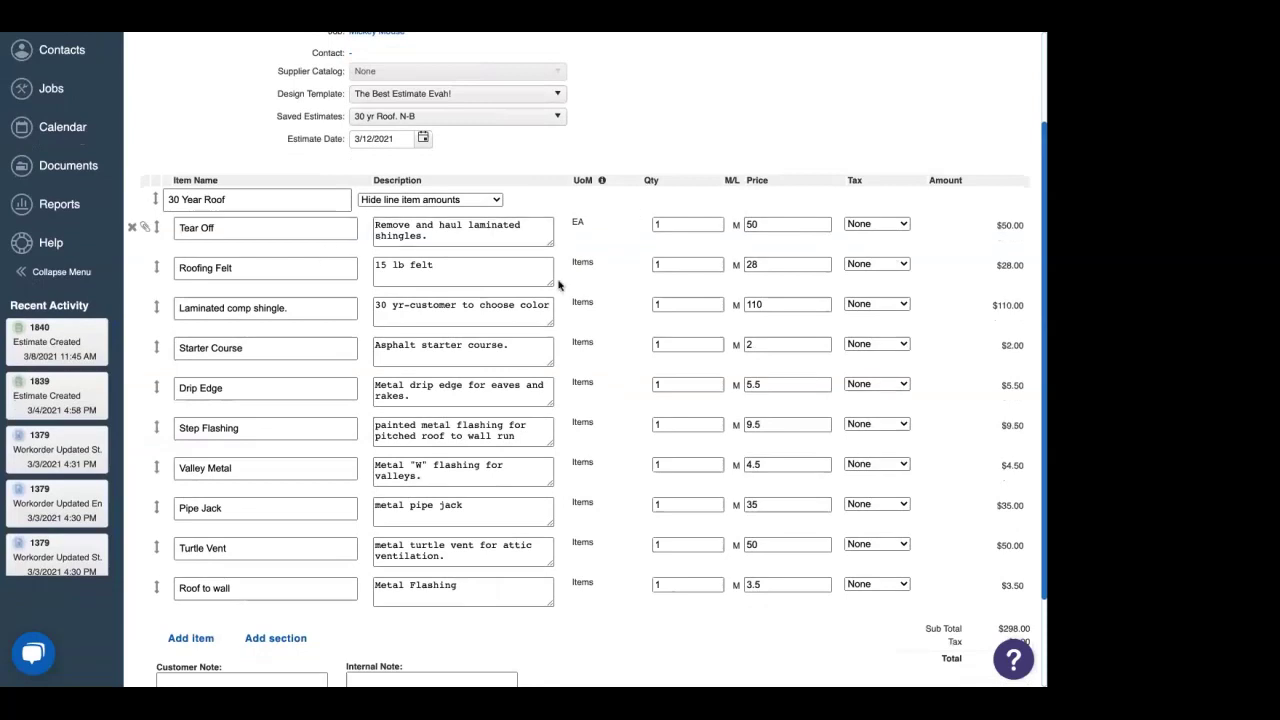
pyautogui.click(677, 269)
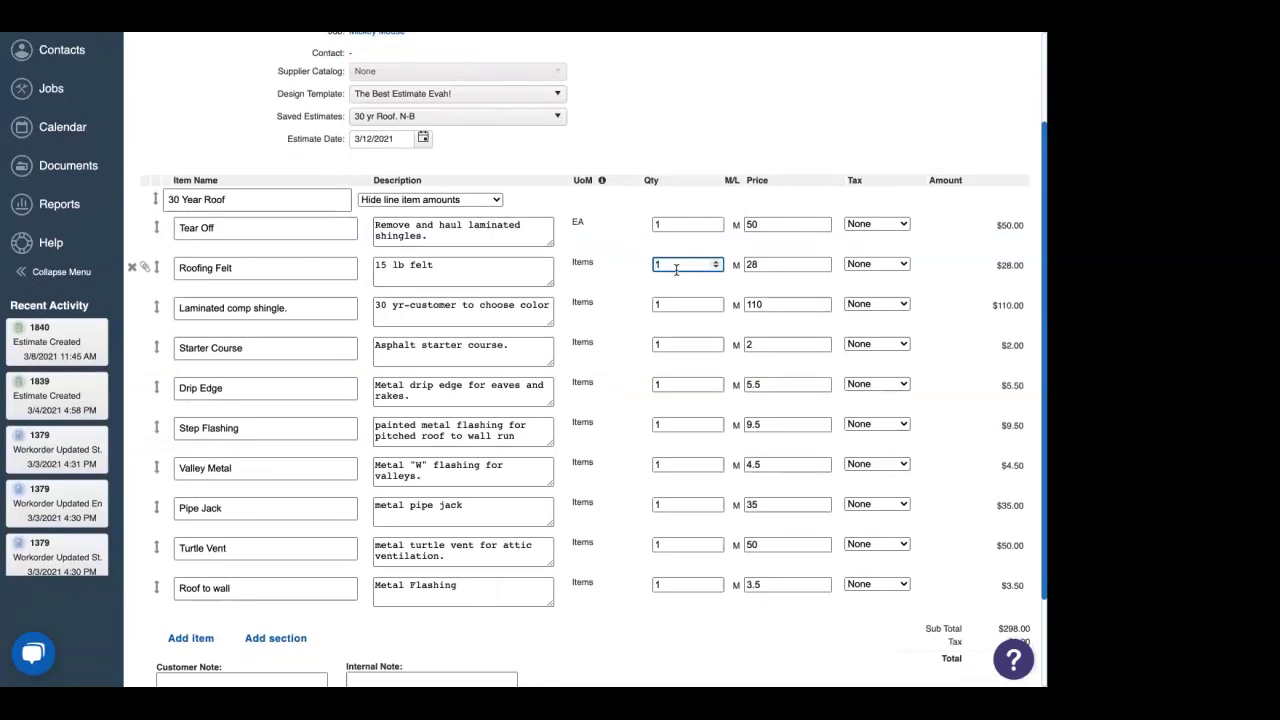
pyautogui.press('BackSpace')
pyautogui.write('2')
pyautogui.click(631, 272)
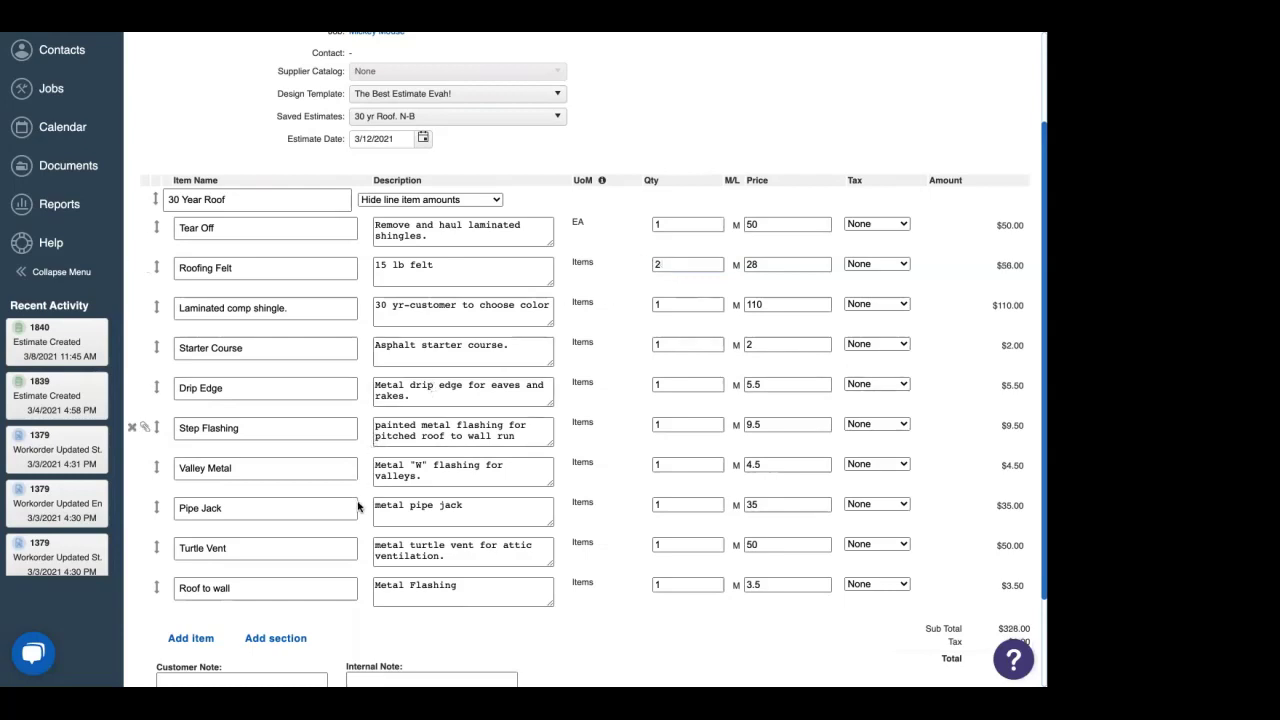
# Change the Pipe Jack price to 41.2
pyautogui.click(779, 506)
pyautogui.doubleClick(777, 506)
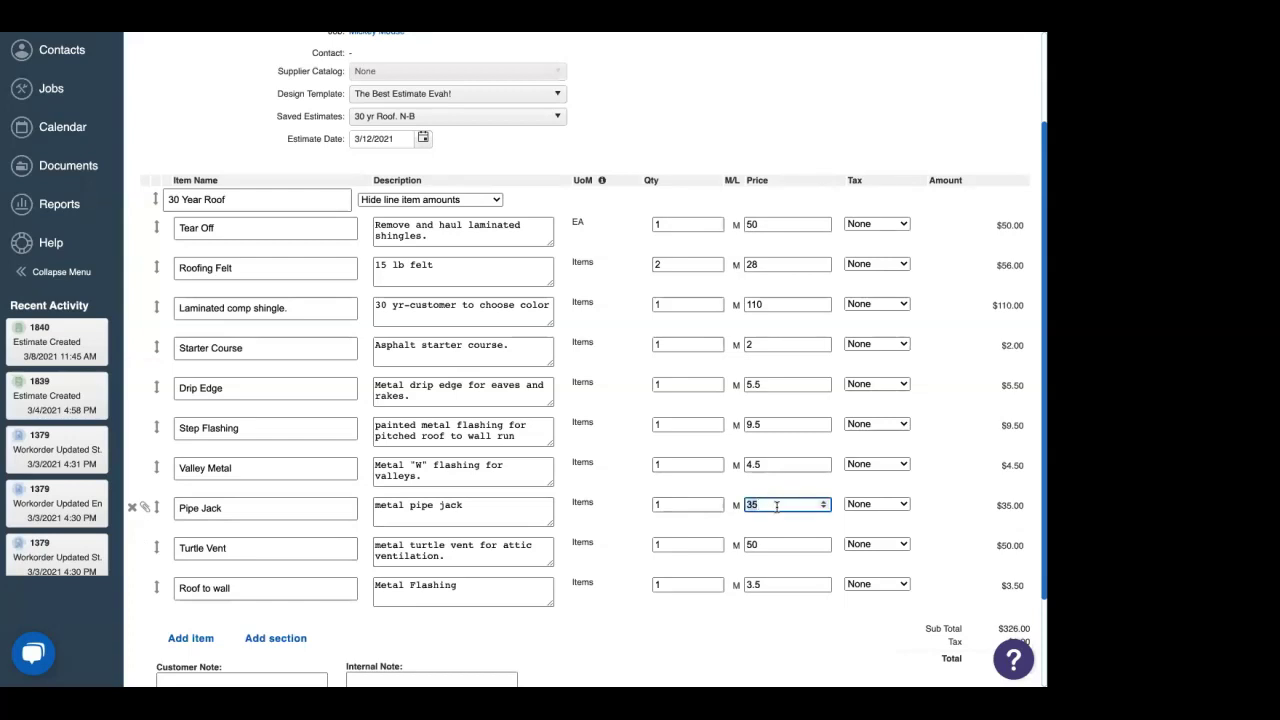
pyautogui.write('41.2')
pyautogui.click(724, 630)
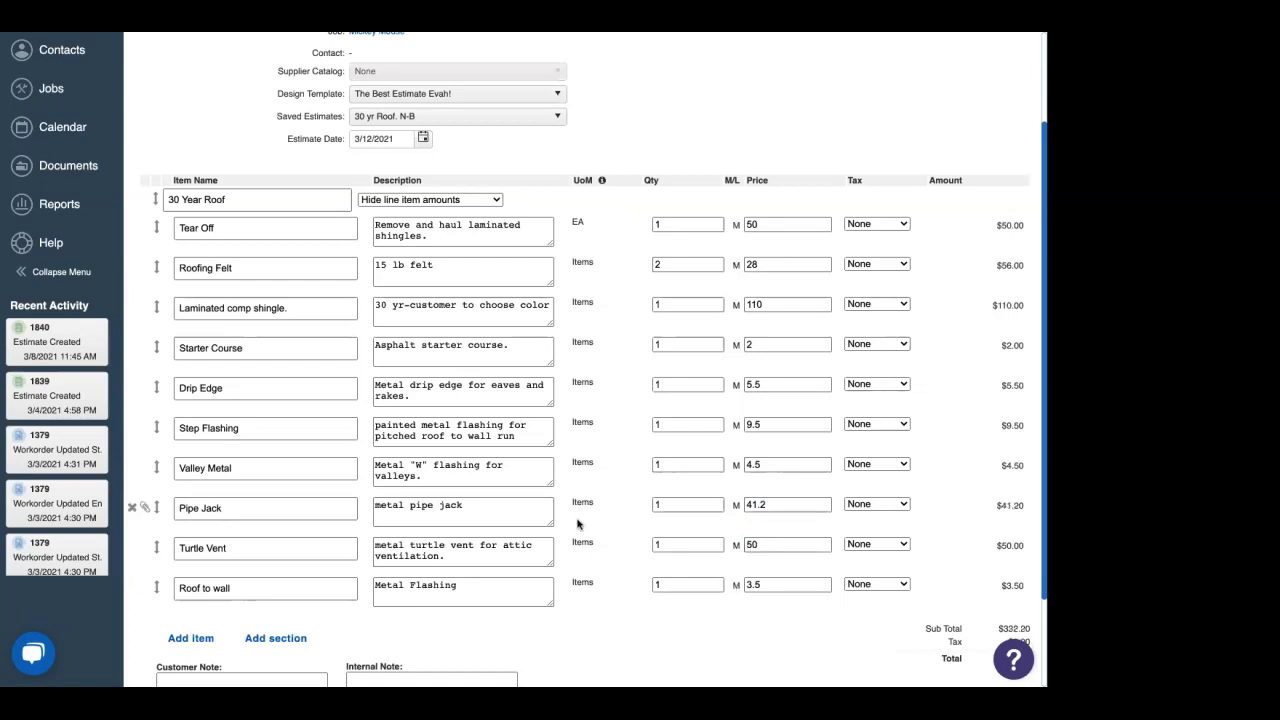
pyautogui.scroll(-1, 577, 524)
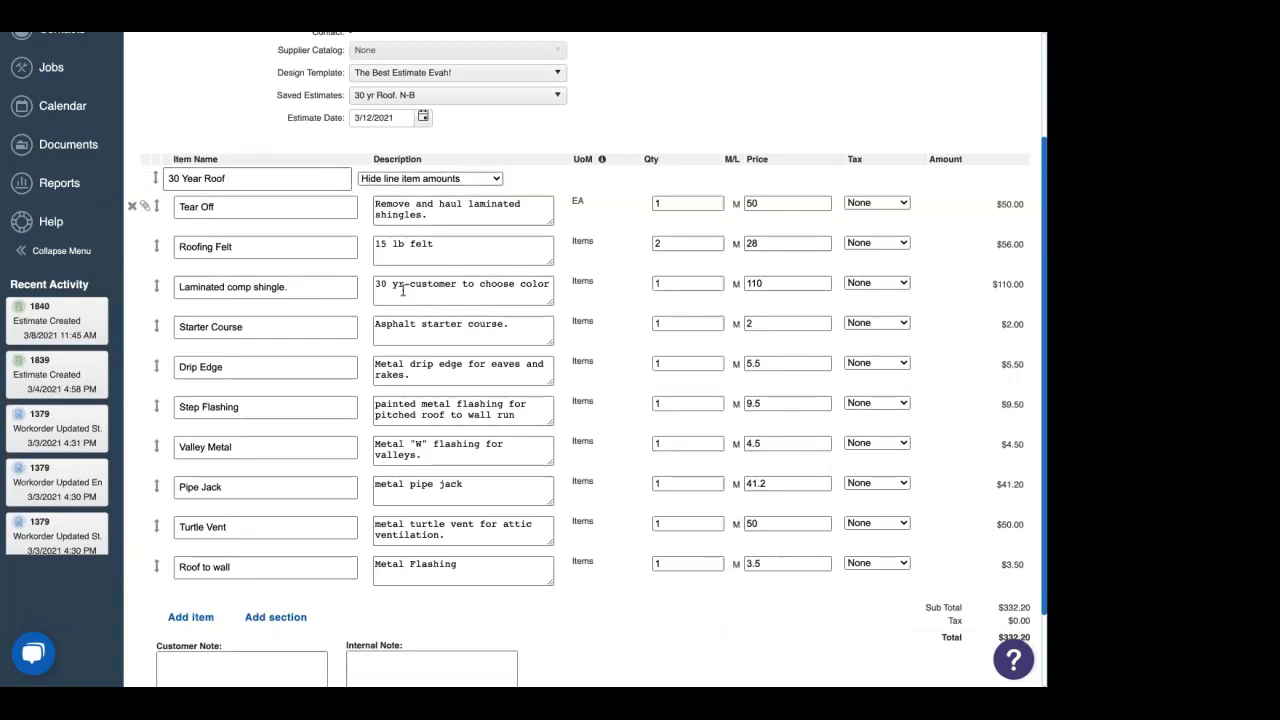
# Add a section titled 'Materials' and move it between Tear Off and Roofing Felt
pyautogui.click(267, 616)
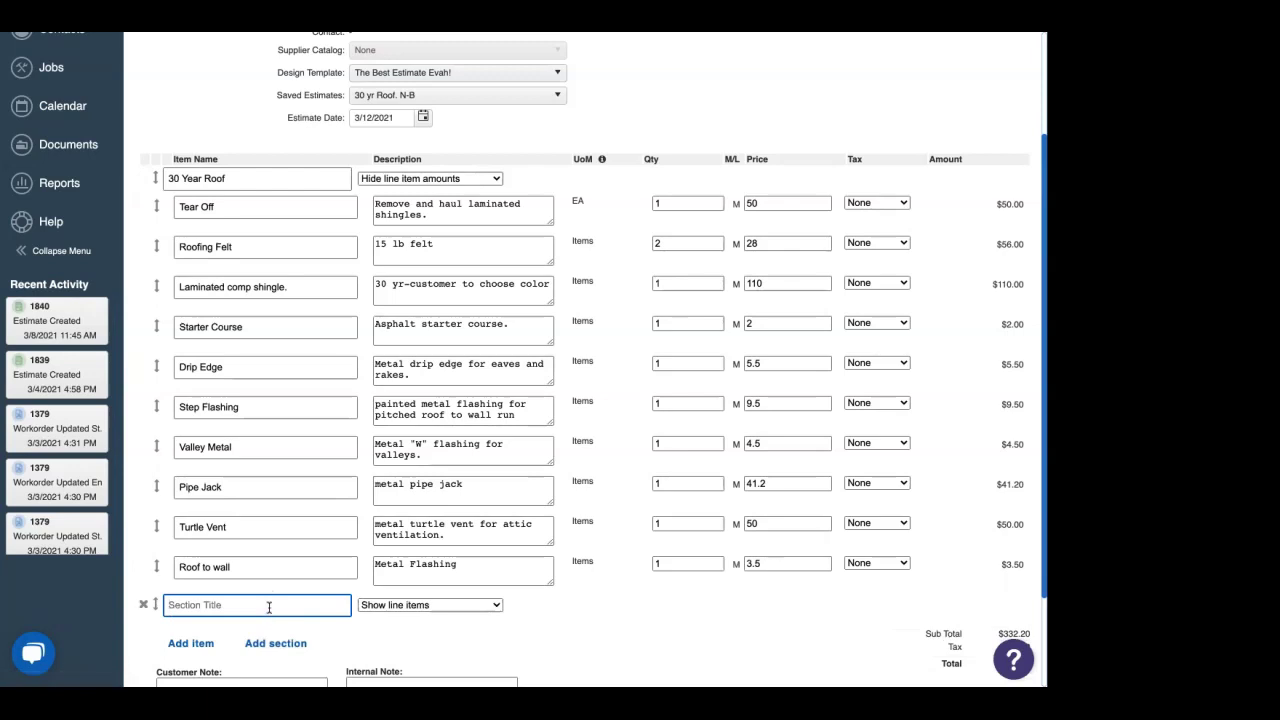
pyautogui.write('Materials')
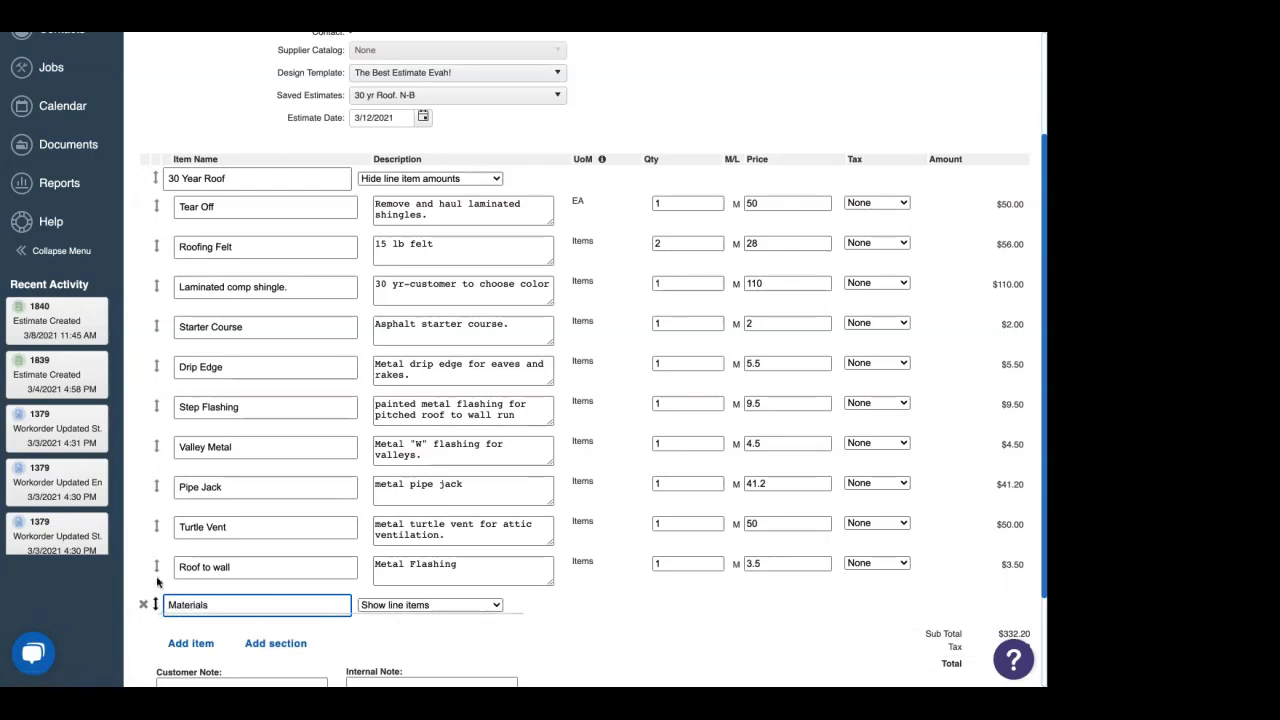
pyautogui.moveTo(155, 604); pyautogui.dragTo(183, 256)
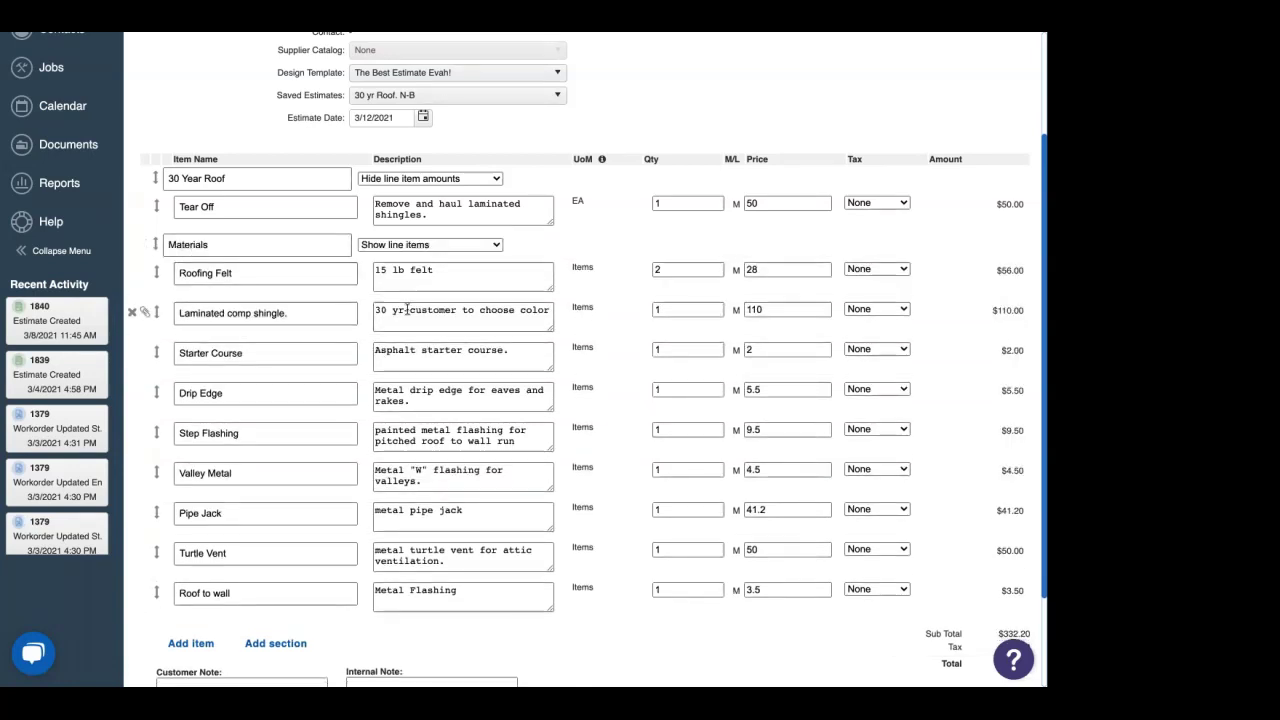
pyautogui.scroll(-3, 407, 310)
pyautogui.scroll(1, 407, 310)
pyautogui.scroll(-2, 408, 312)
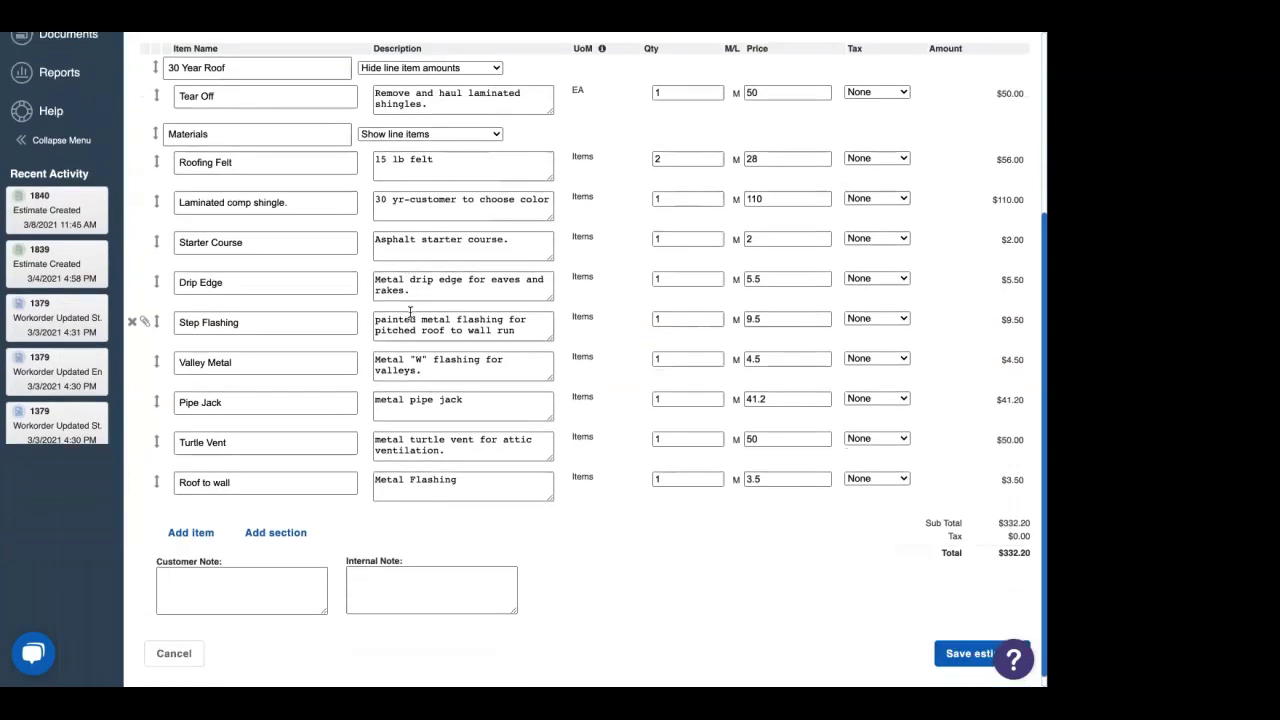
# Enter 'This is a note' as the Customer Note and 'Look here' as the Internal Note
pyautogui.click(237, 577)
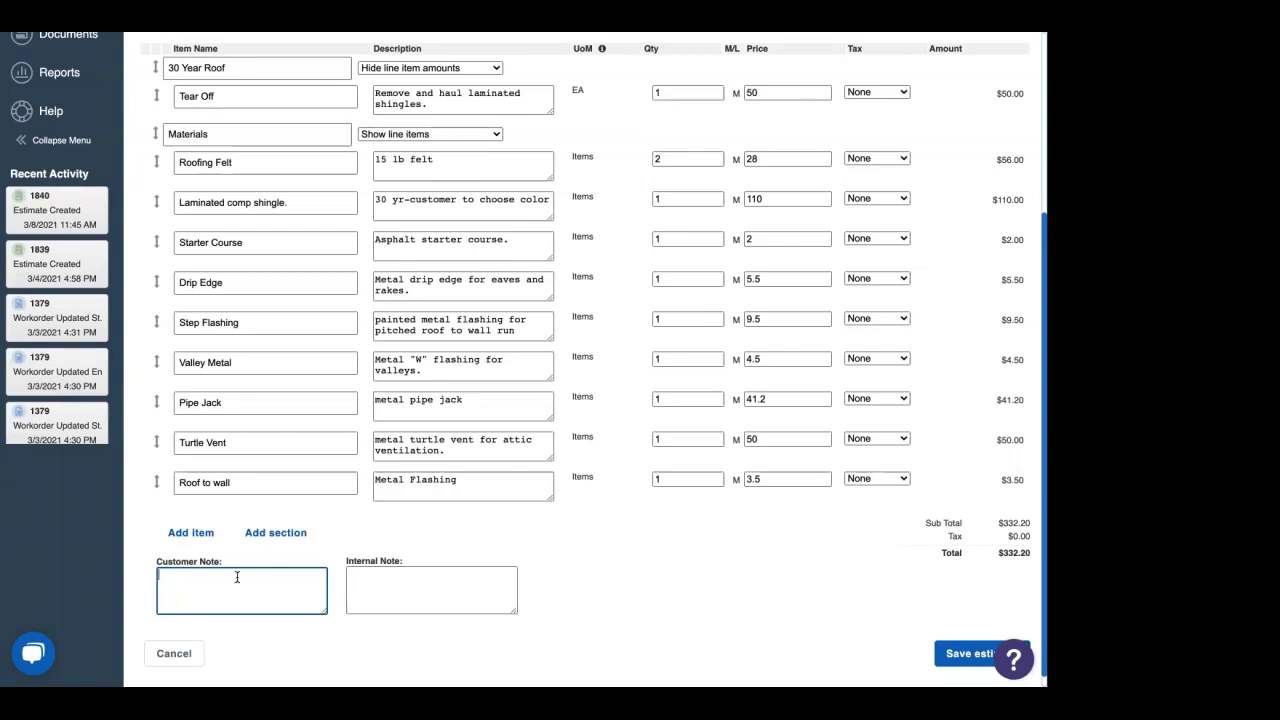
pyautogui.write('This is a note')
pyautogui.click(356, 587)
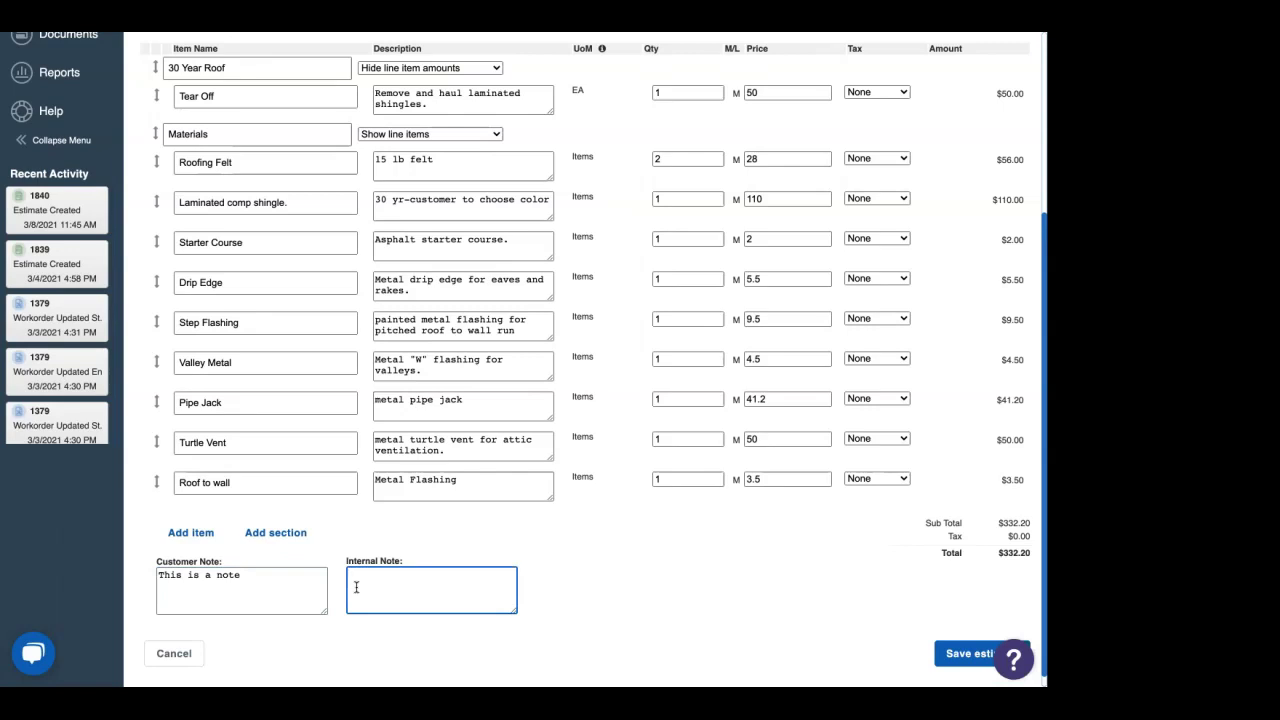
pyautogui.write('Look here')
pyautogui.click(551, 609)
pyautogui.scroll(2, 587, 610)
pyautogui.scroll(-2, 587, 610)
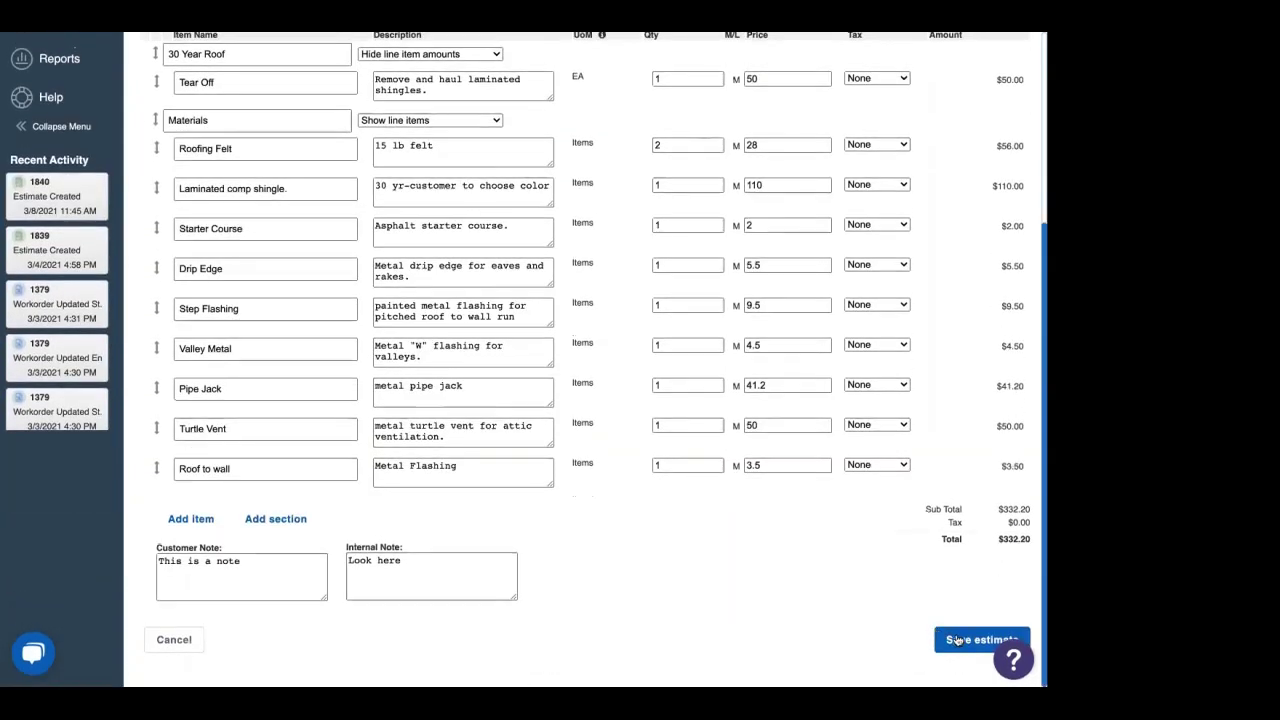
# Save the estimate and review the generated quote with its $332.20 total
pyautogui.click(957, 640)
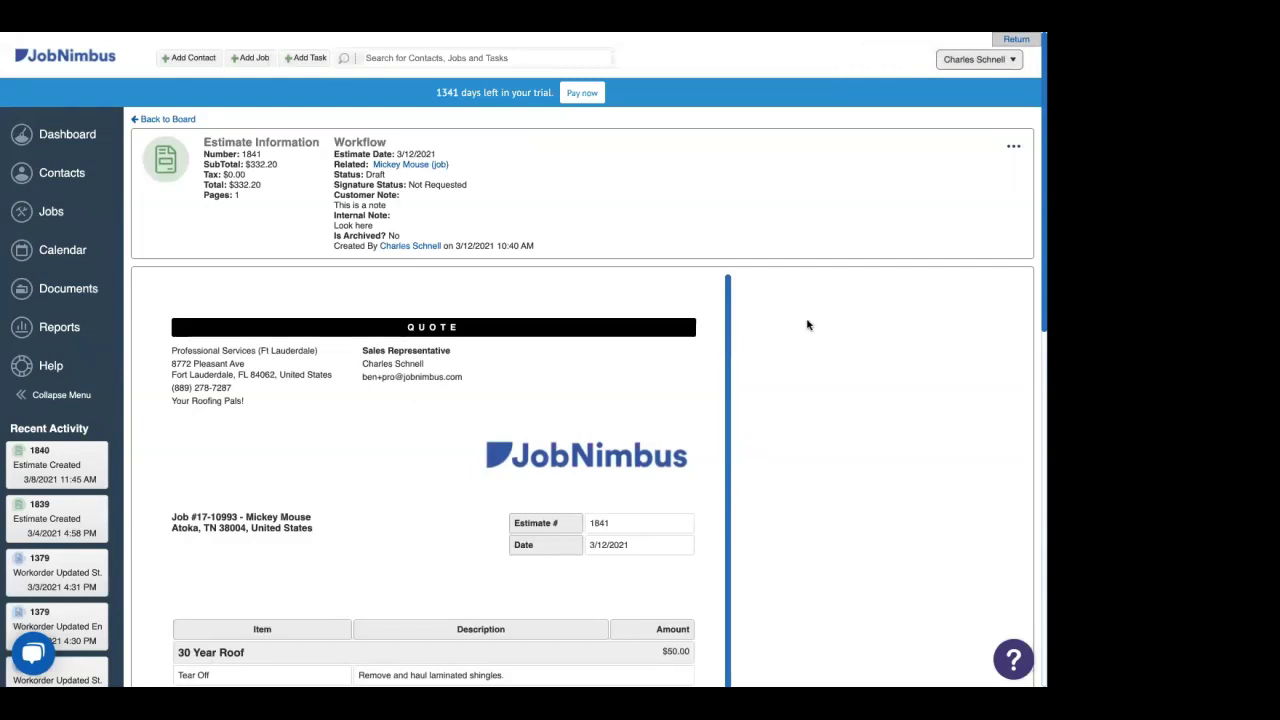
pyautogui.scroll(-1, 808, 322)
pyautogui.scroll(-5, 808, 322)
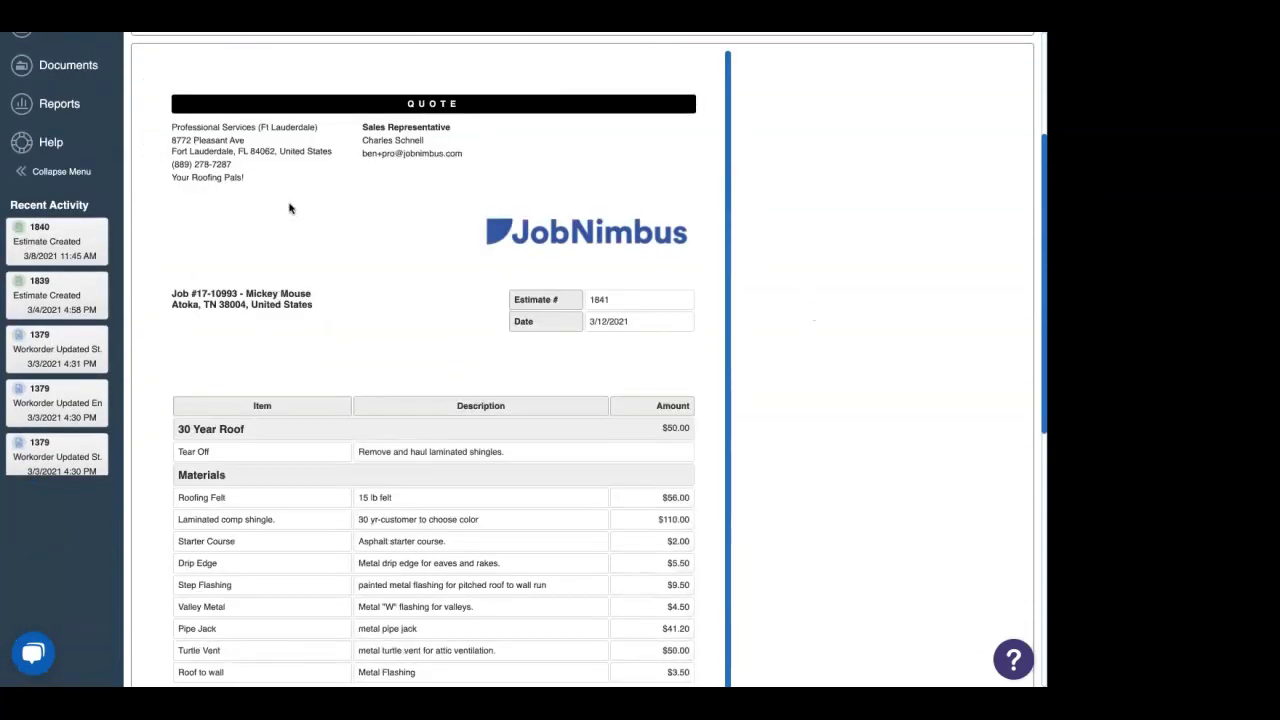
pyautogui.scroll(-1, 388, 284)
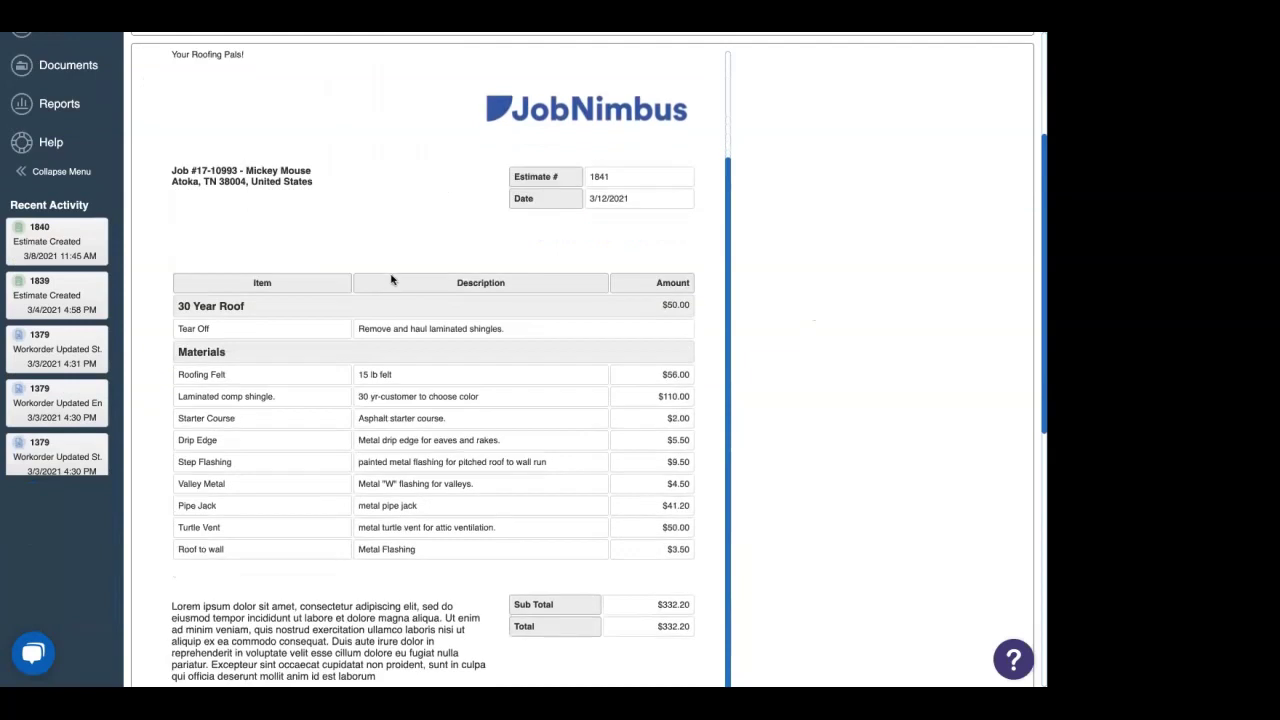
pyautogui.scroll(-7, 392, 276)
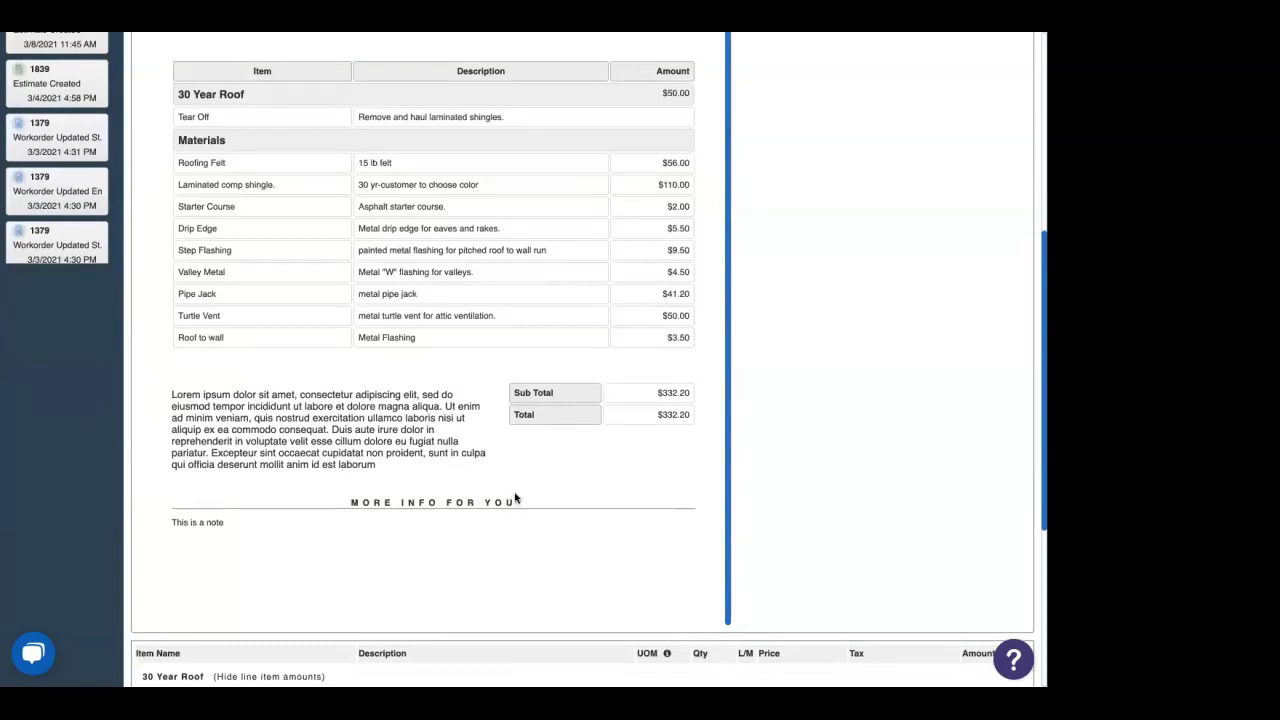
pyautogui.scroll(-2, 742, 500)
pyautogui.scroll(-3, 742, 500)
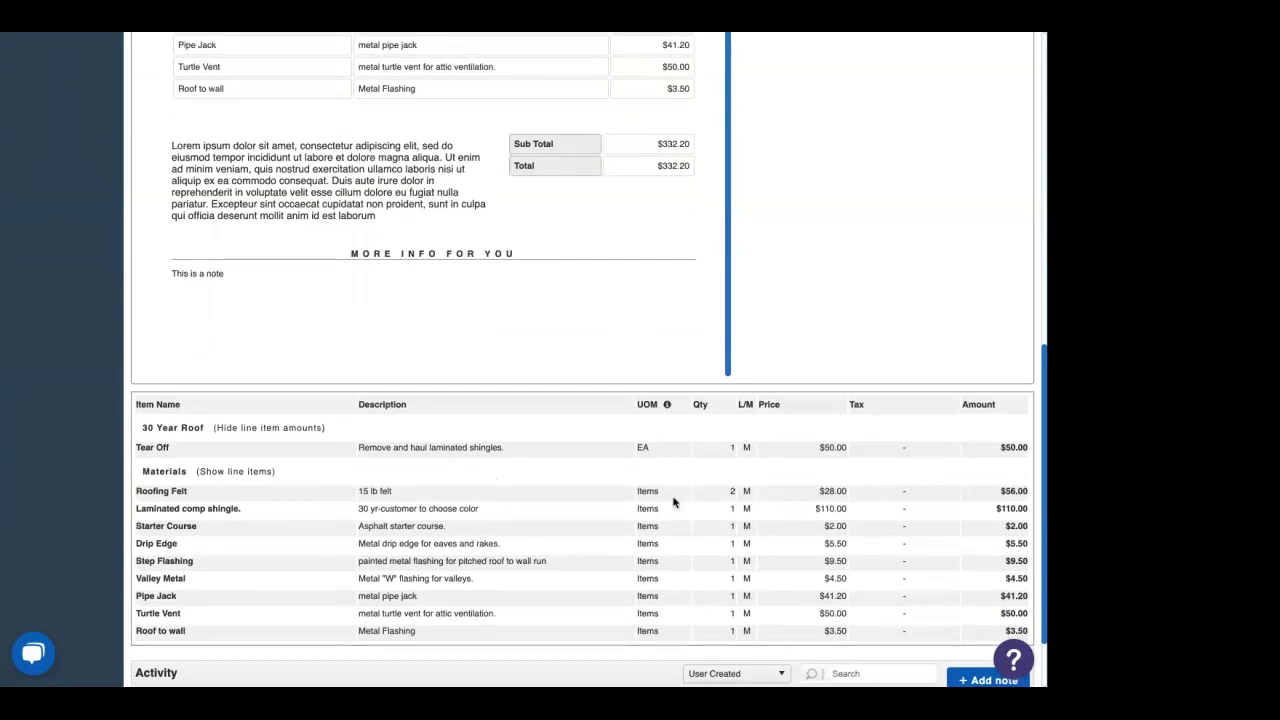
pyautogui.scroll(-2, 655, 545)
pyautogui.scroll(-1, 659, 545)
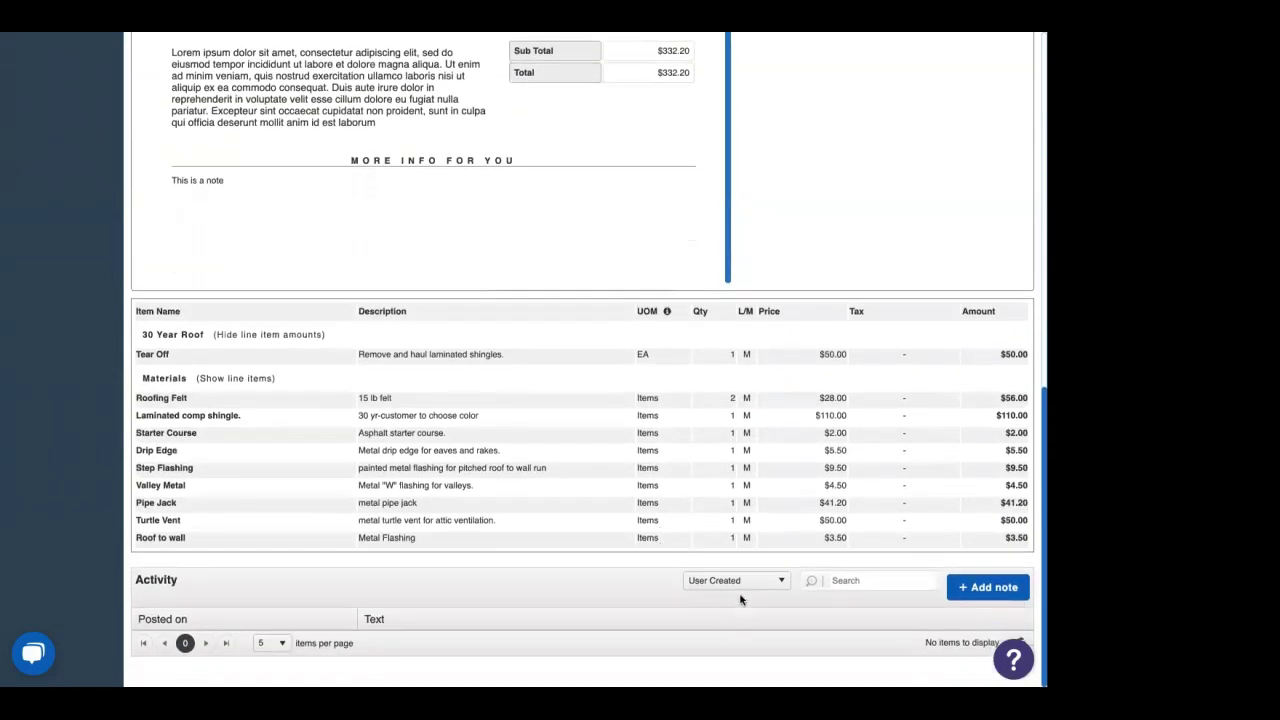
# Set the Activity filter to All to reveal the Estimate Created entry
pyautogui.click(743, 588)
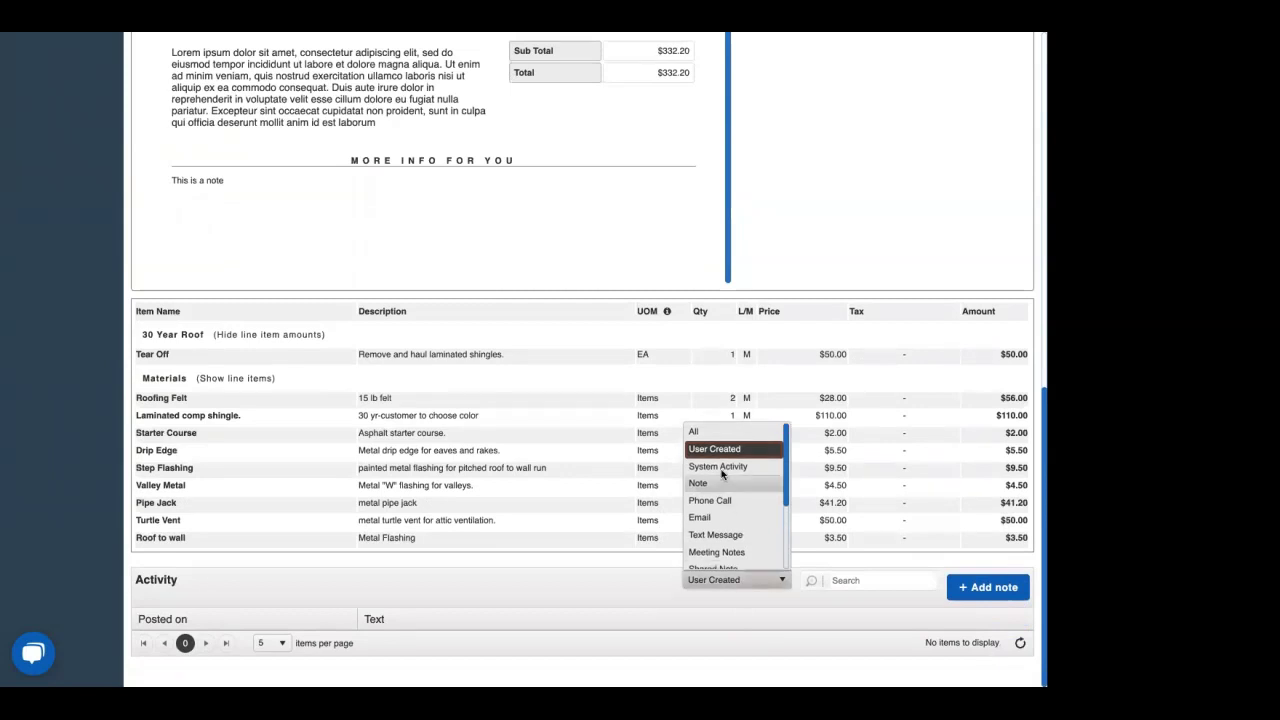
pyautogui.click(712, 433)
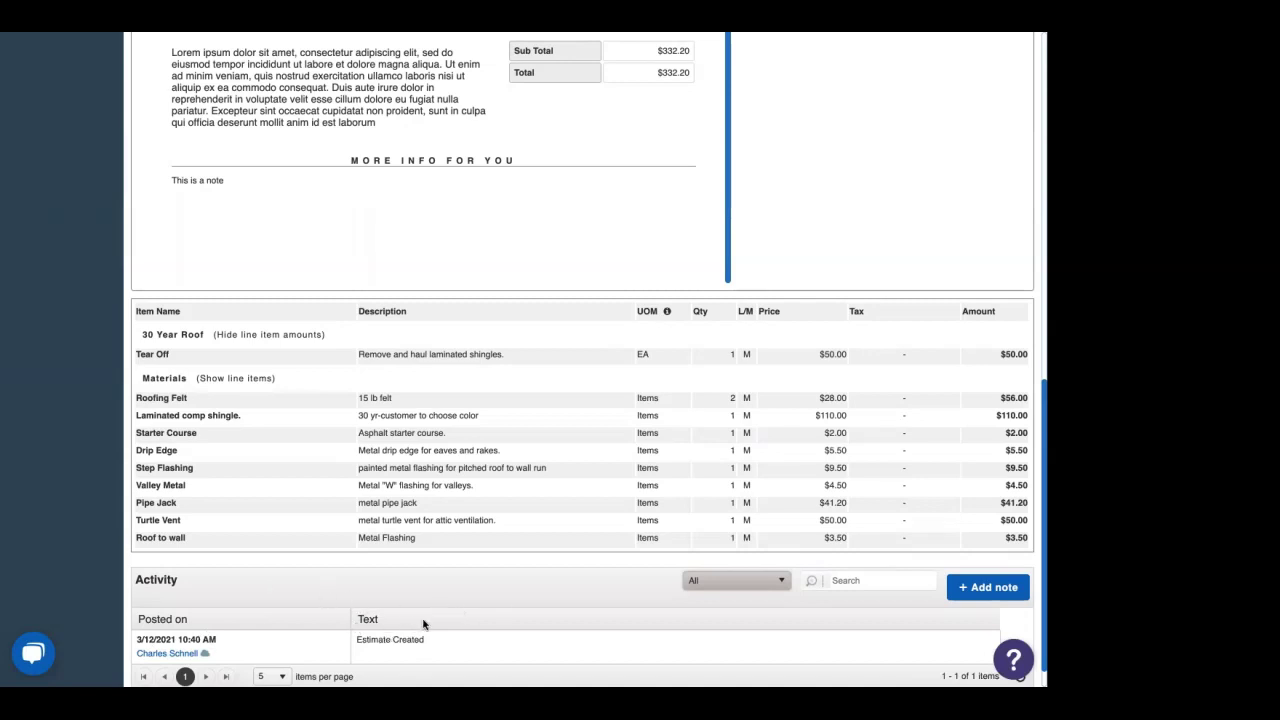
pyautogui.scroll(10, 826, 472)
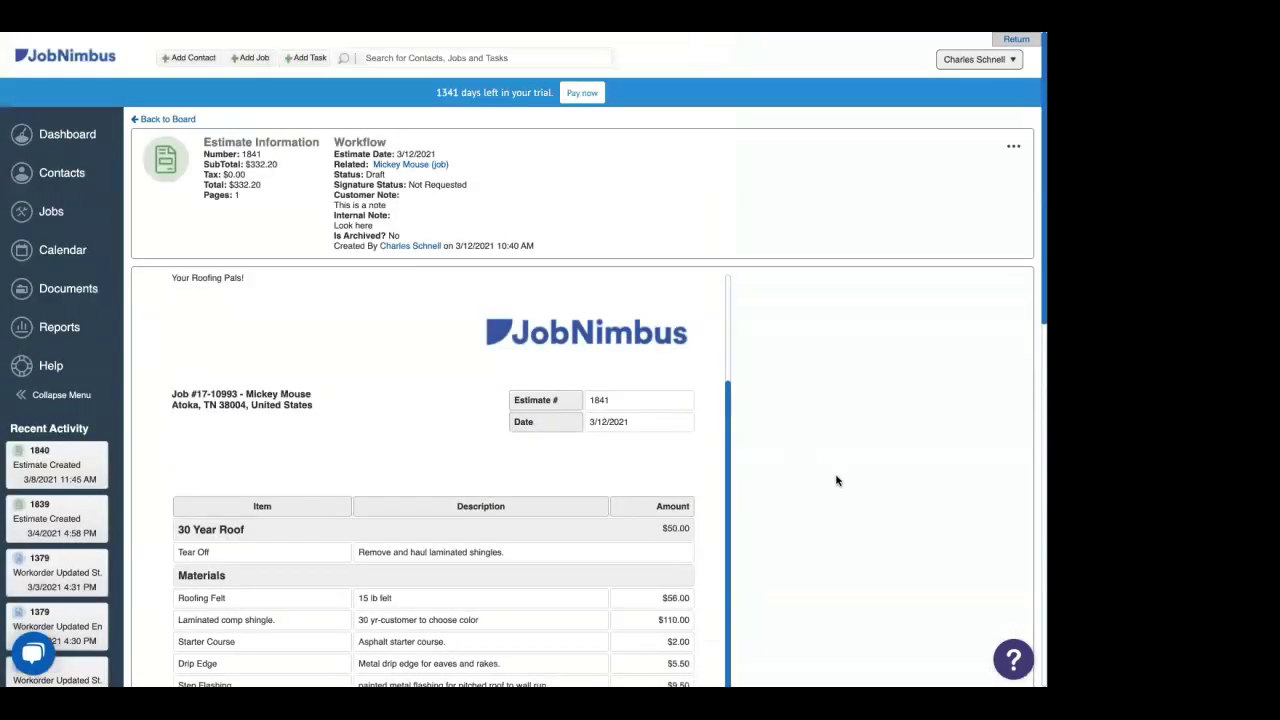
# Open the estimate's '...' actions menu showing the Change Status and Convert to options
pyautogui.click(1013, 147)
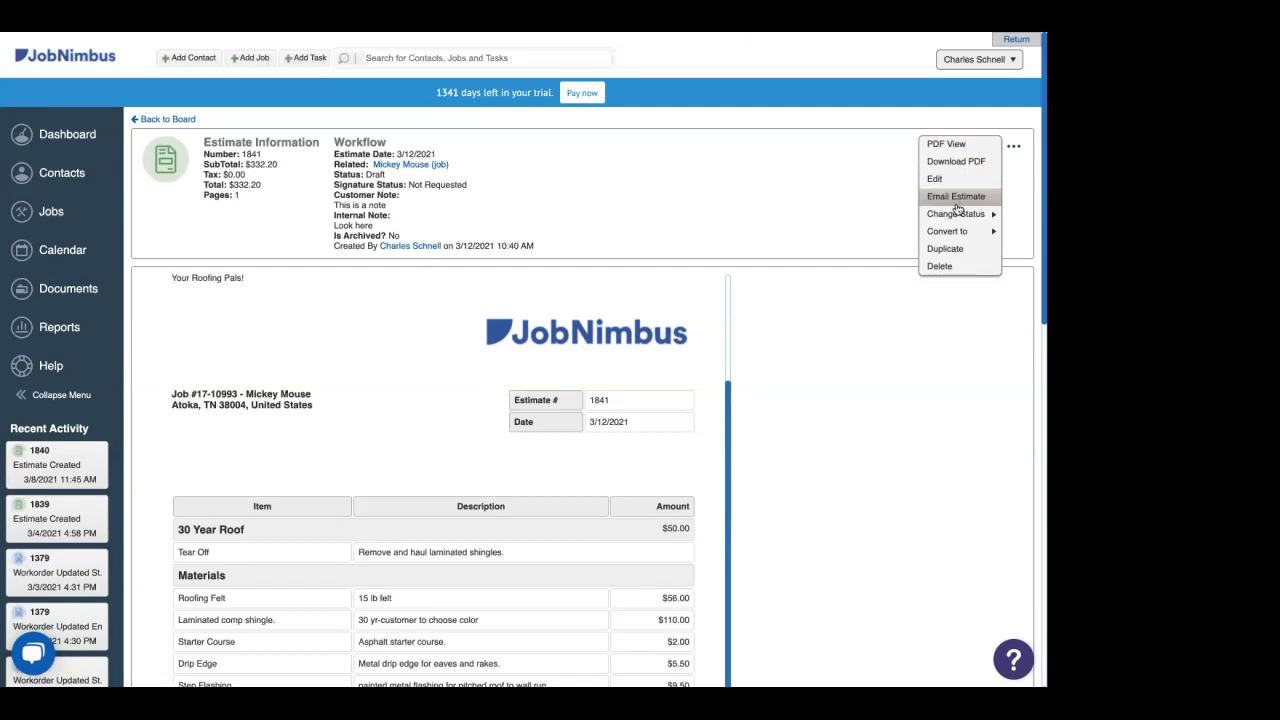
pyautogui.moveTo(957, 215)
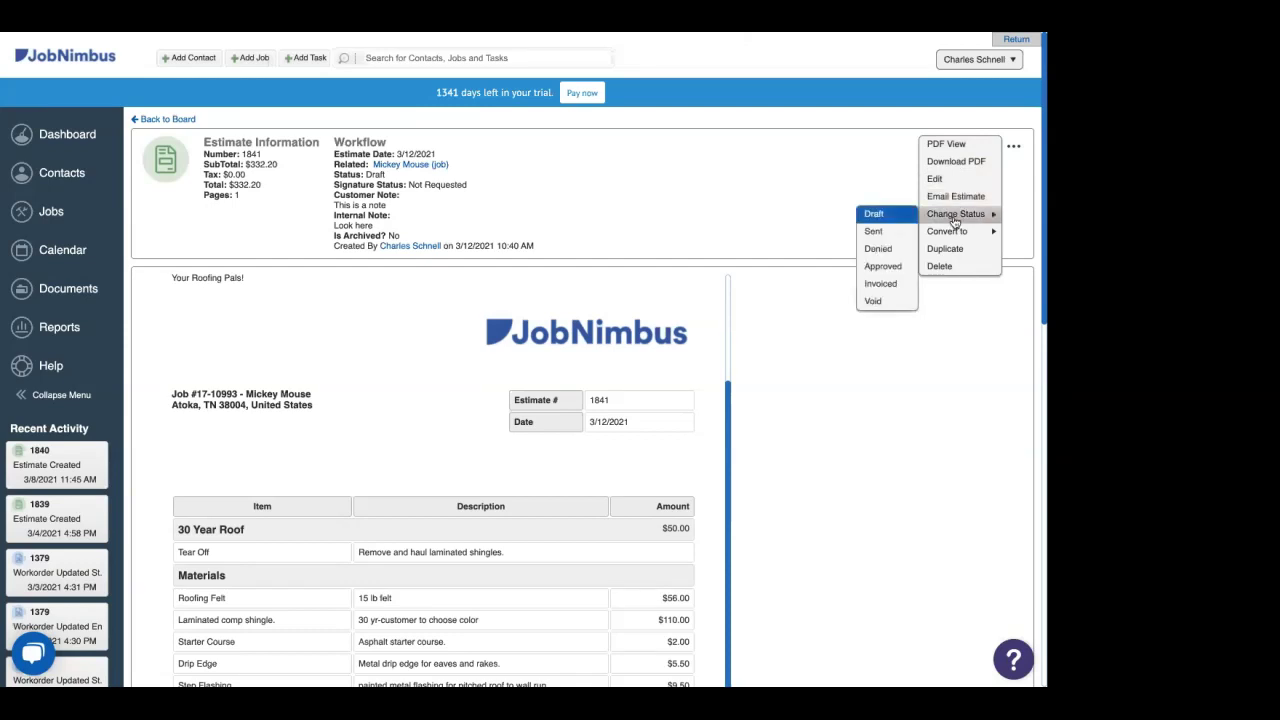